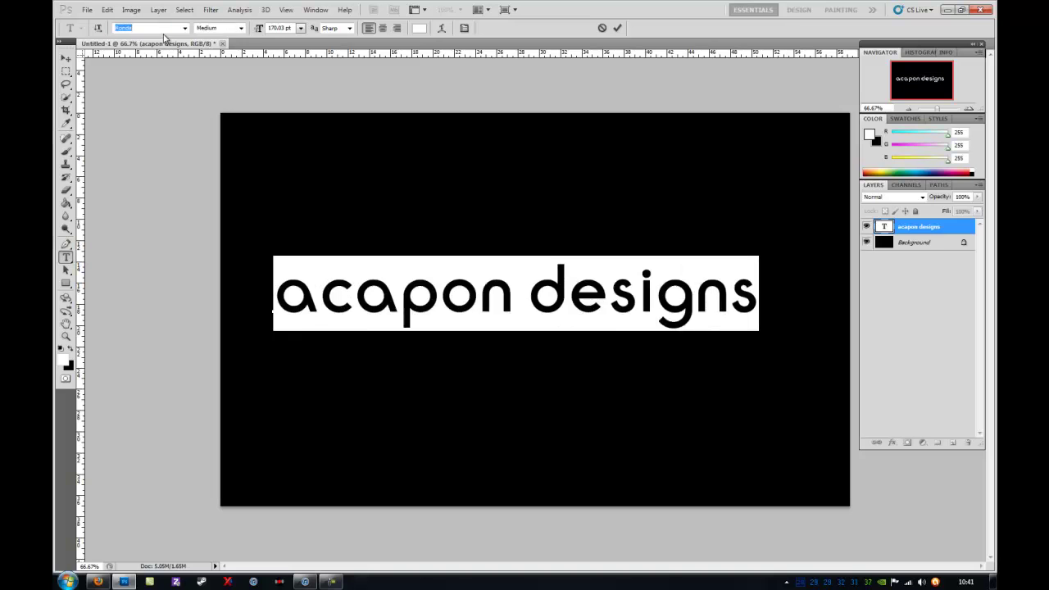
# - Set the title in the Rufa graffiti font at 300 pt and stretch it larger
pyautogui.click(65, 59)
pyautogui.press('t')
pyautogui.click(410, 295)
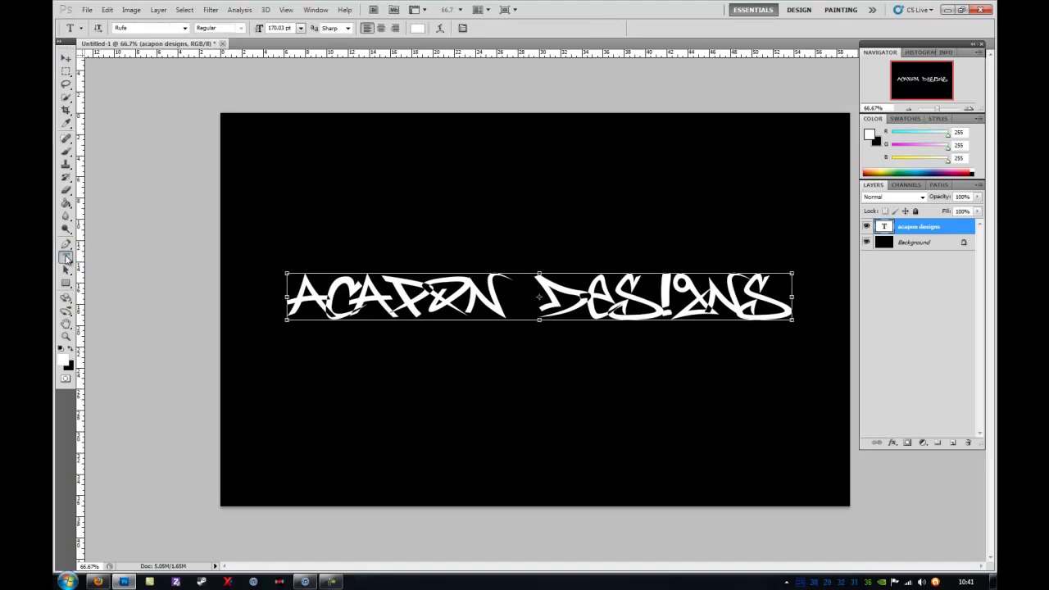
pyautogui.hotkey('ctrl', 'a')
pyautogui.click(300, 27)
pyautogui.click(301, 28)
pyautogui.press('Up')
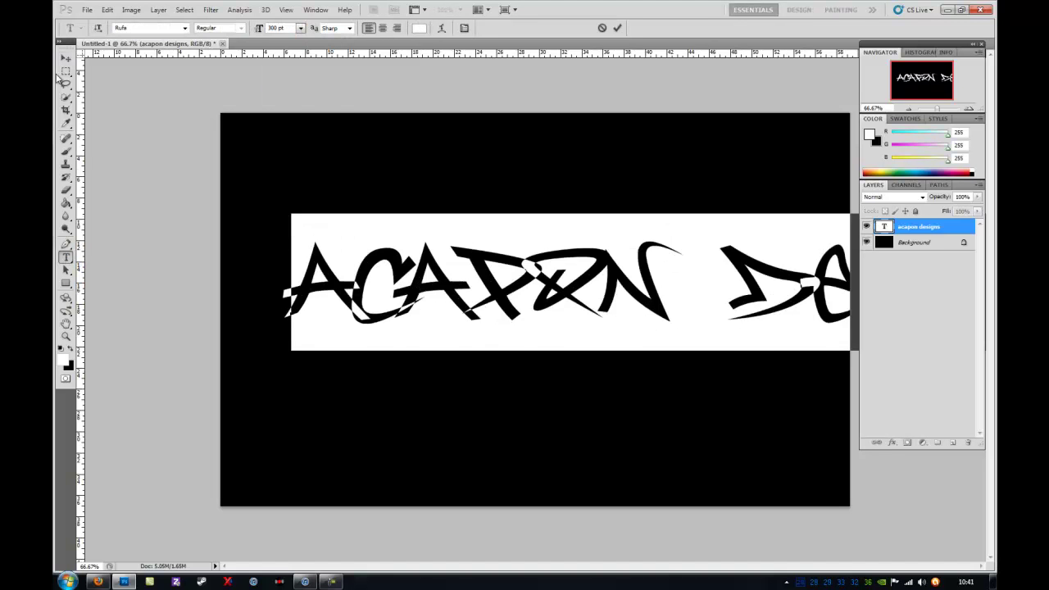
pyautogui.hotkey('ctrl', 'Return')
pyautogui.hotkey('ctrl', 't')
pyautogui.moveTo(281, 276); pyautogui.dragTo(210, 276)
pyautogui.press('Return')
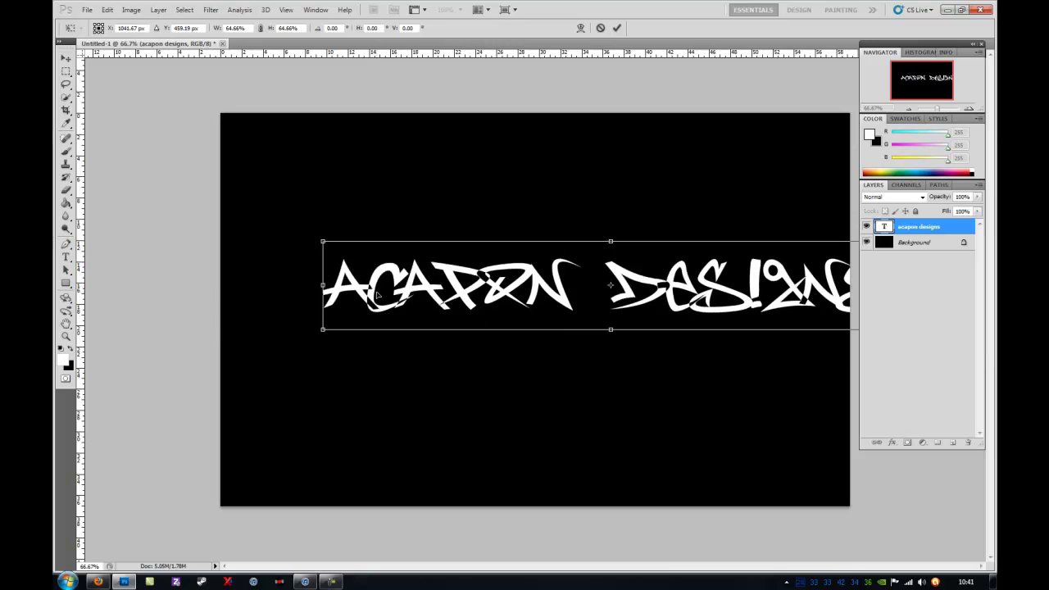
# - Cut ACAPON into its own text layer placed above the centred DESIGNS line
pyautogui.press('t')
pyautogui.moveTo(455, 315); pyautogui.dragTo(219, 315)
pyautogui.hotkey('ctrl', 'c')
pyautogui.rightClick(261, 302)
pyautogui.click(292, 339)
pyautogui.press('BackSpace')
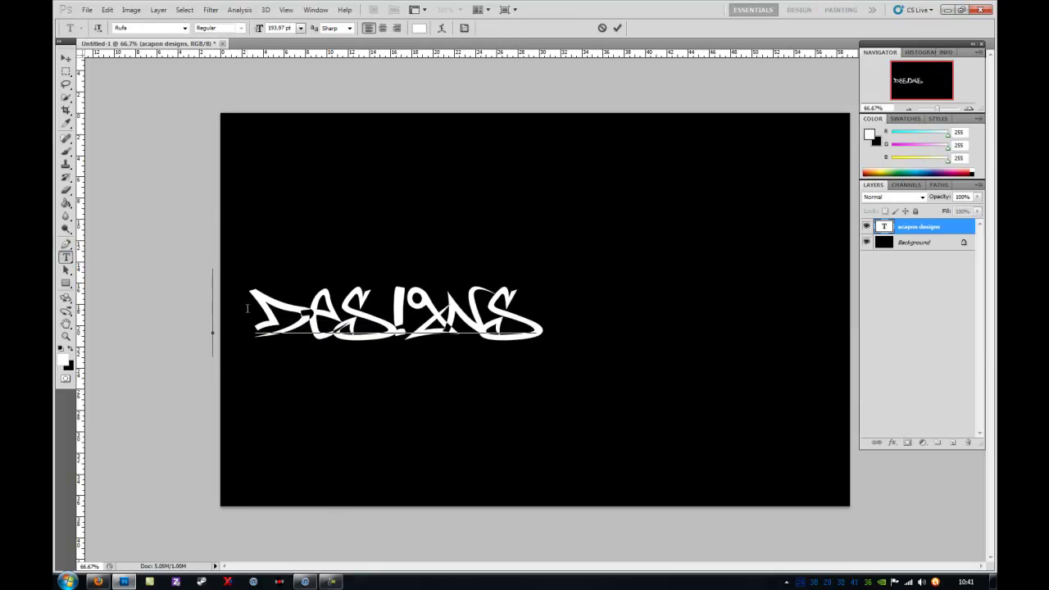
pyautogui.click(66, 58)
pyautogui.moveTo(360, 312); pyautogui.dragTo(516, 326)
pyautogui.press('t')
pyautogui.click(427, 235)
pyautogui.hotkey('ctrl', 'v')
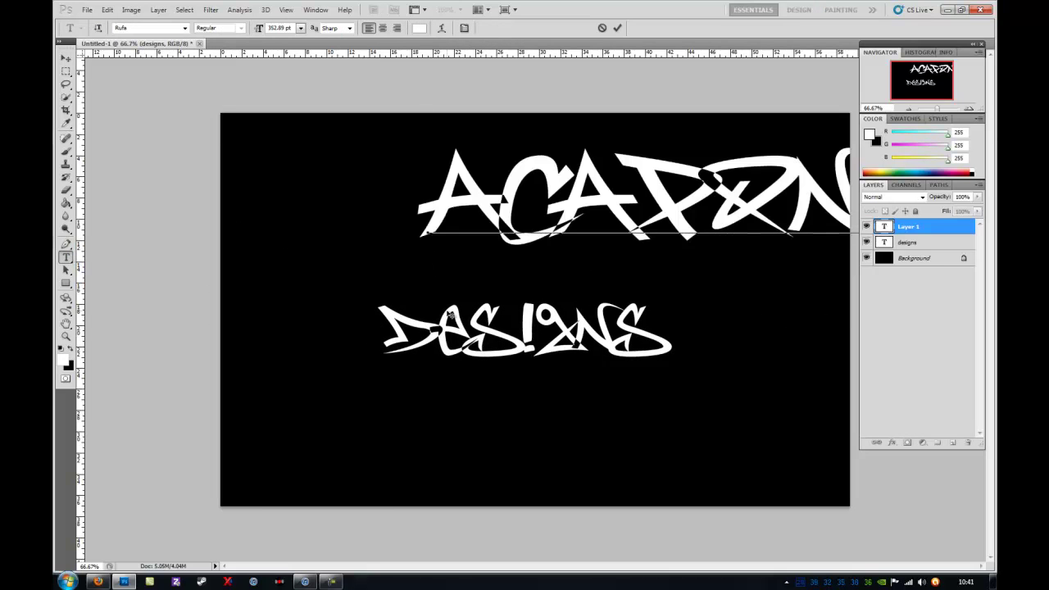
pyautogui.click(65, 58)
pyautogui.moveTo(573, 229); pyautogui.dragTo(456, 252)
# - Shrink ACAPON to about 35% and centre it above DESIGNS
pyautogui.click(533, 336)
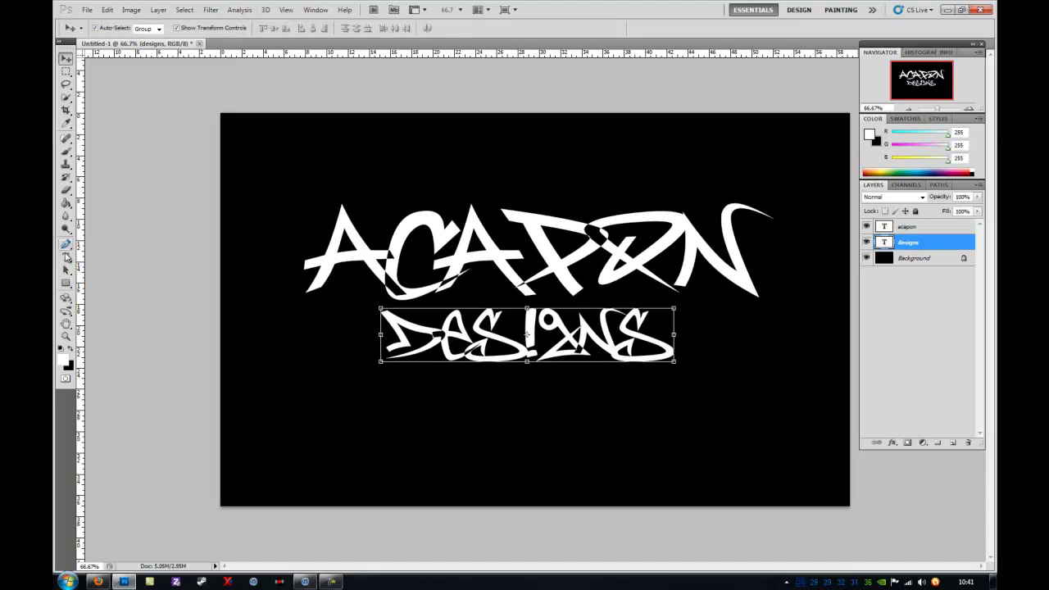
pyautogui.press('t')
pyautogui.click(492, 332)
pyautogui.doubleClick(503, 261)
pyautogui.hotkey('ctrl', 't')
pyautogui.moveTo(772, 169); pyautogui.dragTo(603, 259)
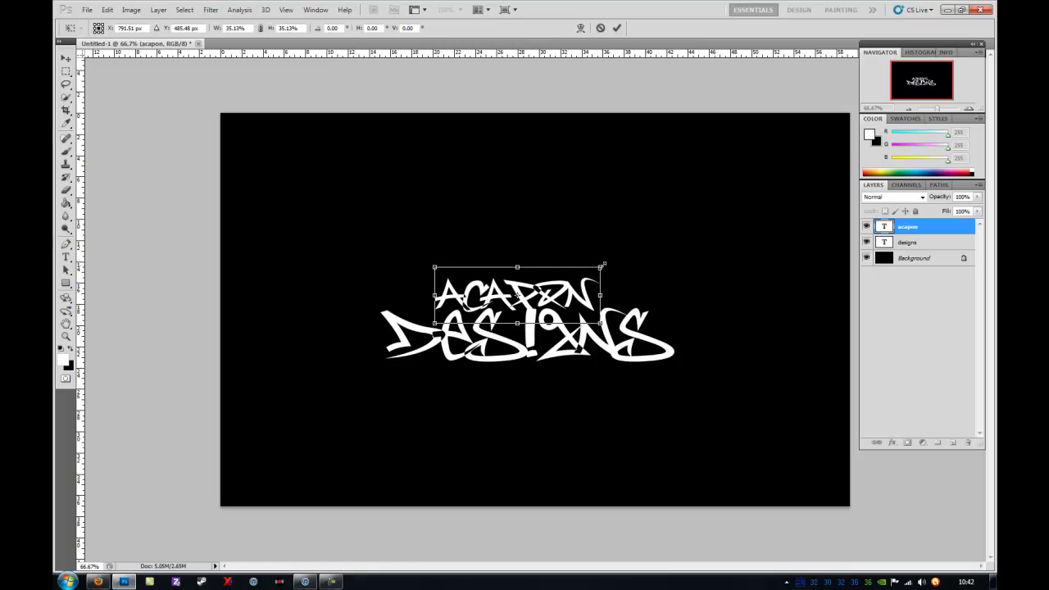
pyautogui.press('Return')
pyautogui.moveTo(524, 336); pyautogui.dragTo(527, 336)
pyautogui.click(555, 288)
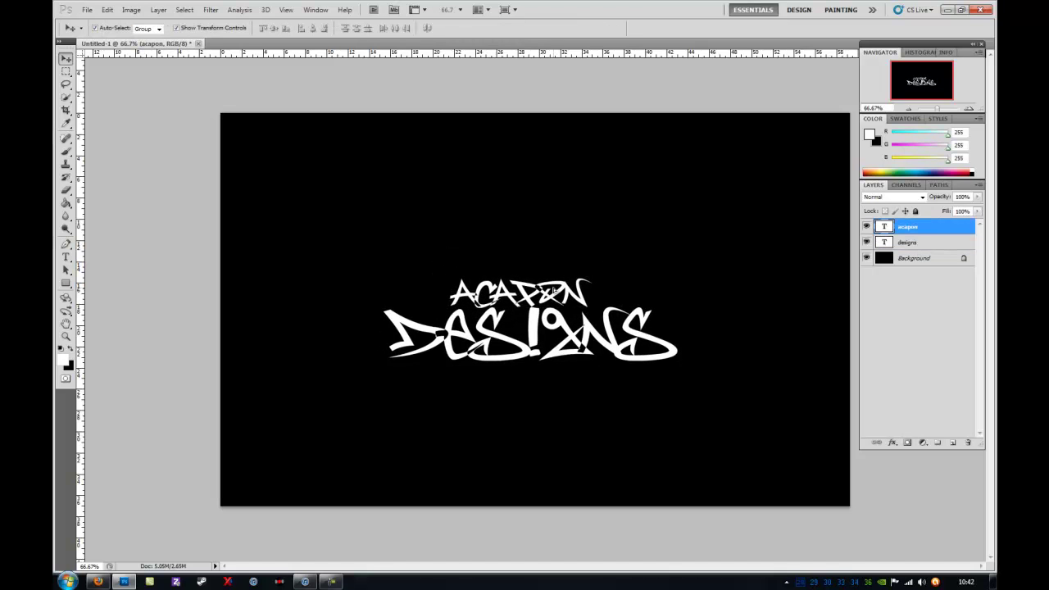
pyautogui.moveTo(557, 288); pyautogui.dragTo(562, 289)
pyautogui.click(571, 346)
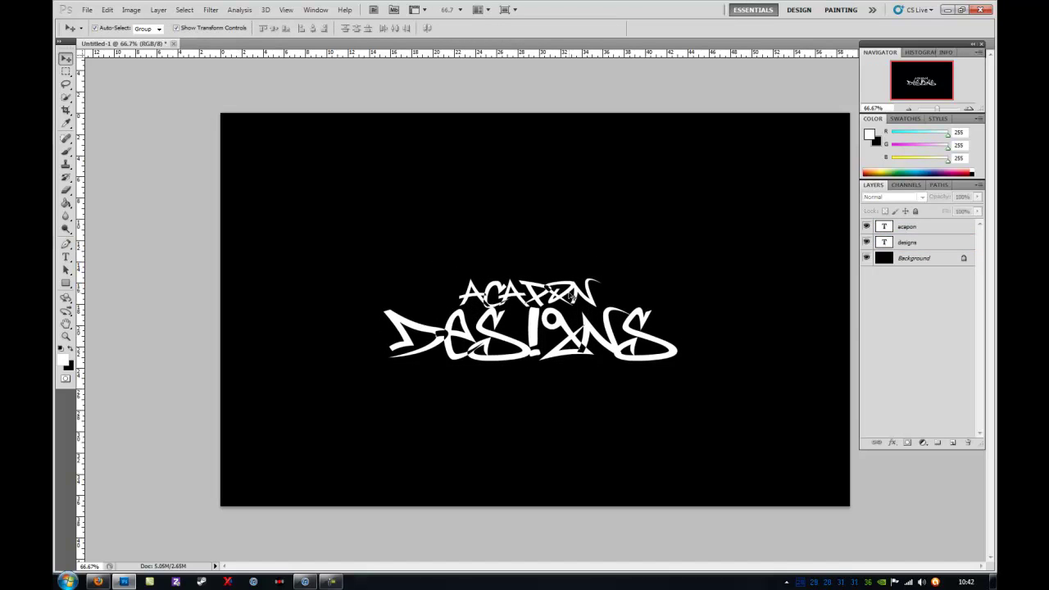
# - Add Bevel and Emboss with contour to DESIGNS, using the Outer Bevel style
pyautogui.doubleClick(930, 226)
pyautogui.click(664, 210)
pyautogui.click(657, 222)
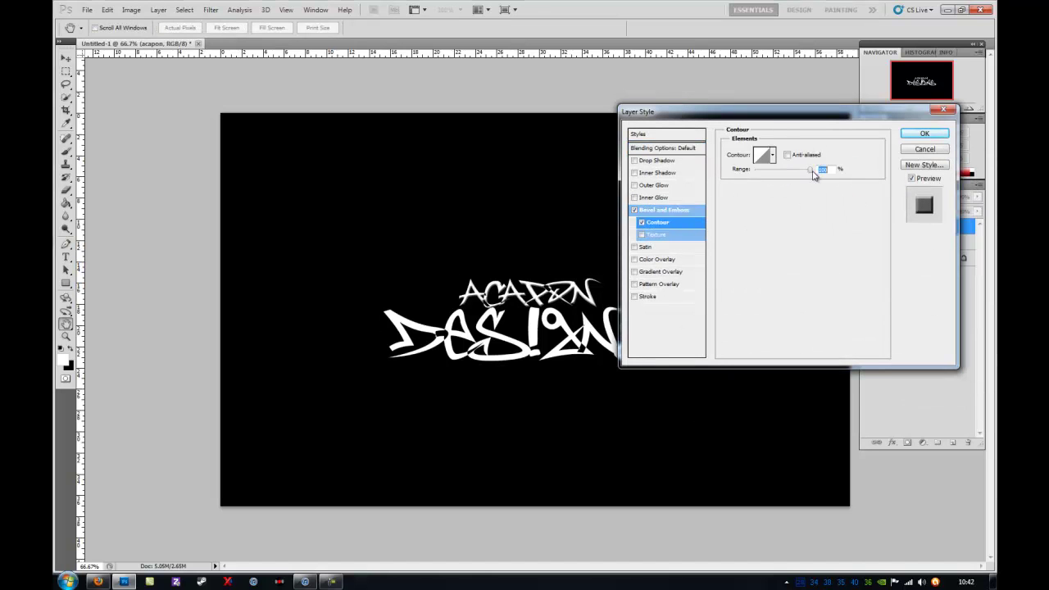
pyautogui.click(643, 210)
pyautogui.click(795, 166)
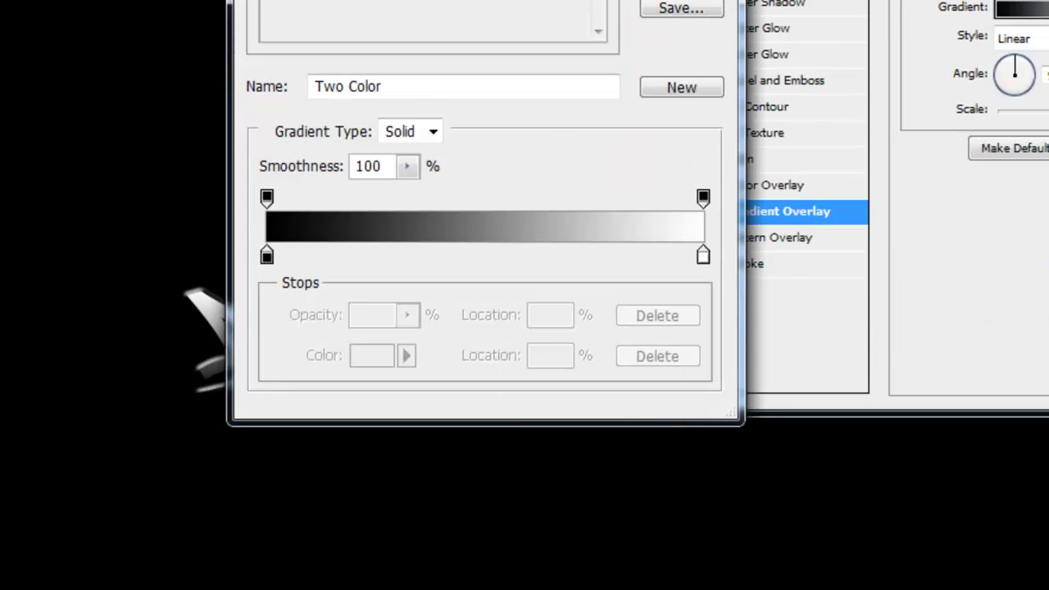
# - Set the Gradient Overlay's left stop to orange ff5400 for a black-to-orange gradient
pyautogui.doubleClick(266, 256)
pyautogui.click(498, 246)
pyautogui.press('Return')
pyautogui.press('Return')
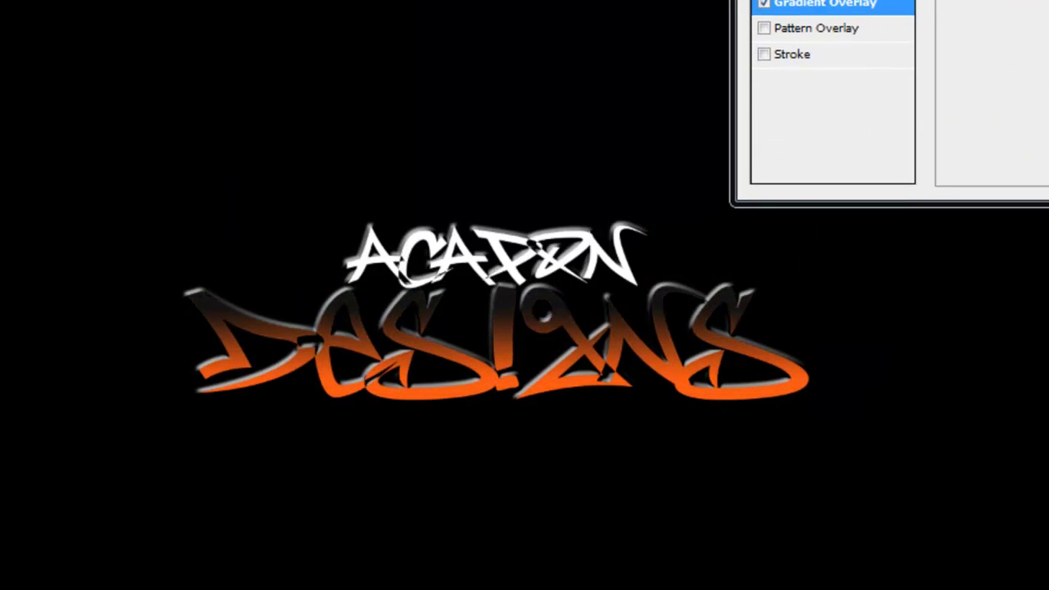
pyautogui.click(763, 54)
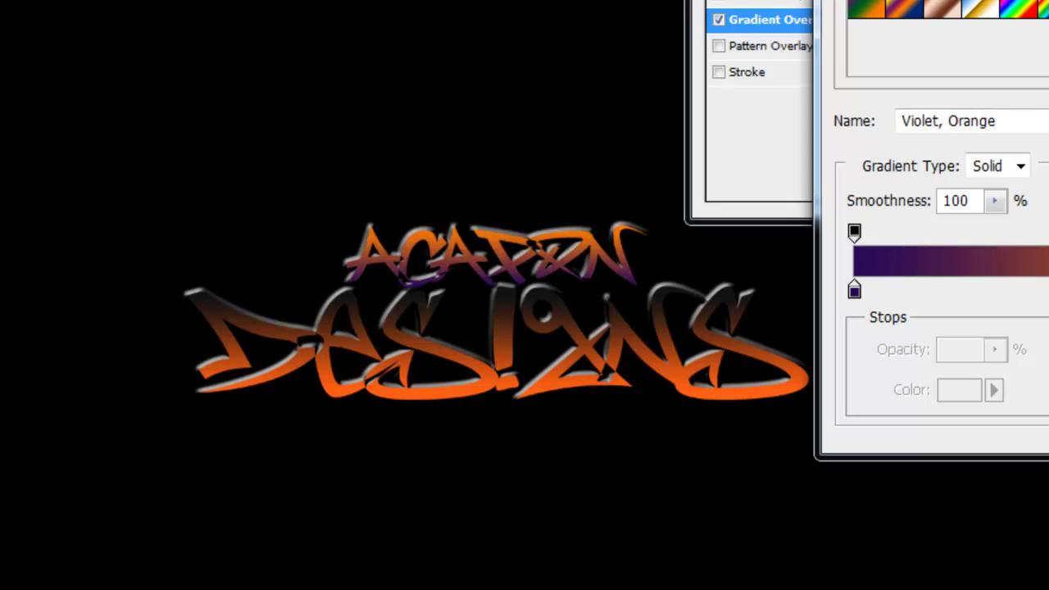
# - Pick a gradient preset for ACAPON's overlay and set a stop to orange
pyautogui.click(1040, 2)
pyautogui.click(1044, 2)
pyautogui.click(865, 1)
pyautogui.doubleClick(854, 290)
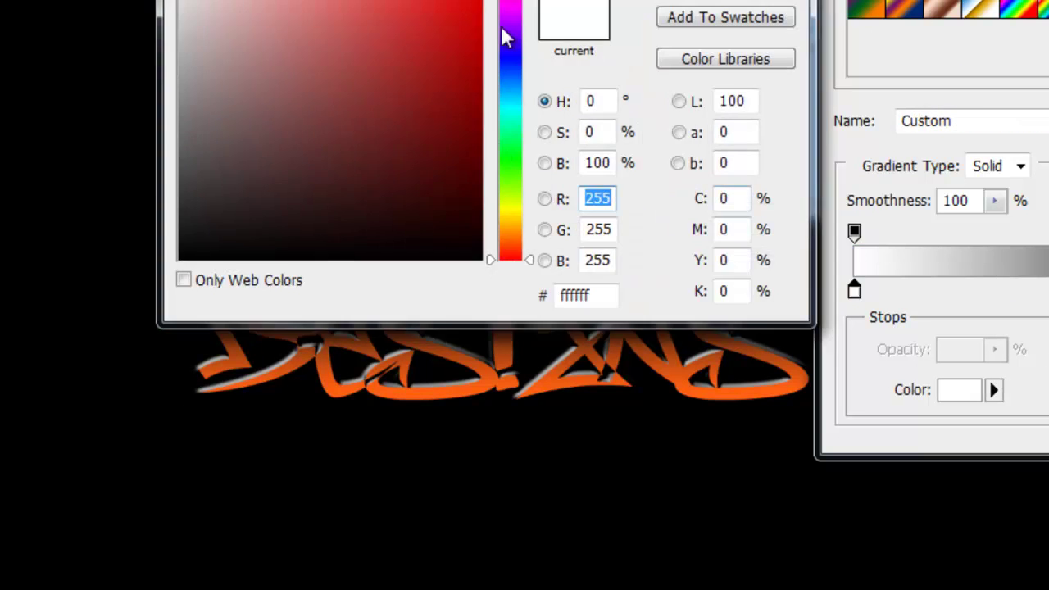
pyautogui.moveTo(505, 37); pyautogui.dragTo(510, 241)
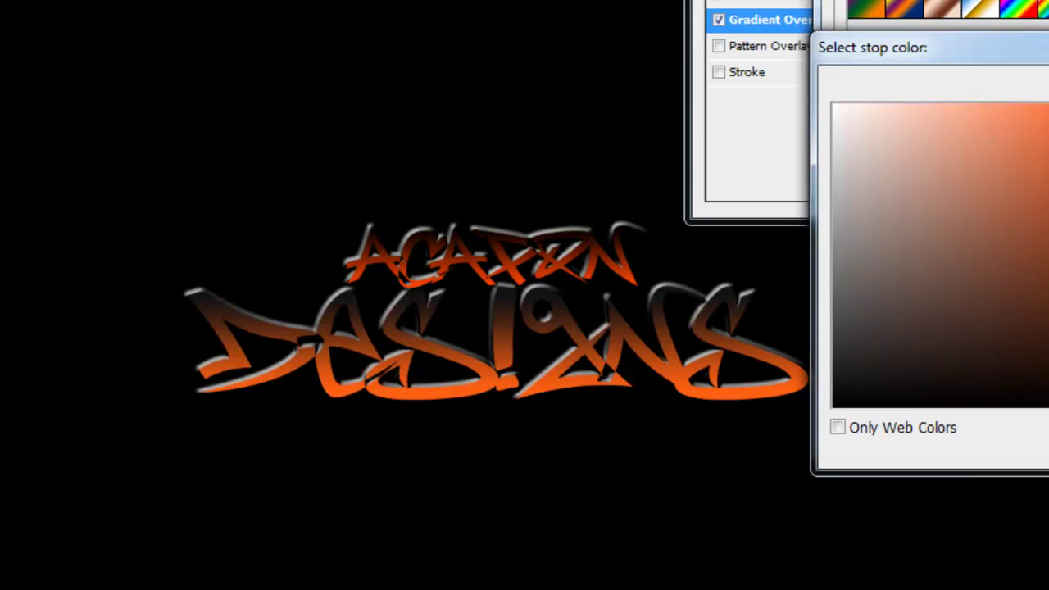
pyautogui.press('Return')
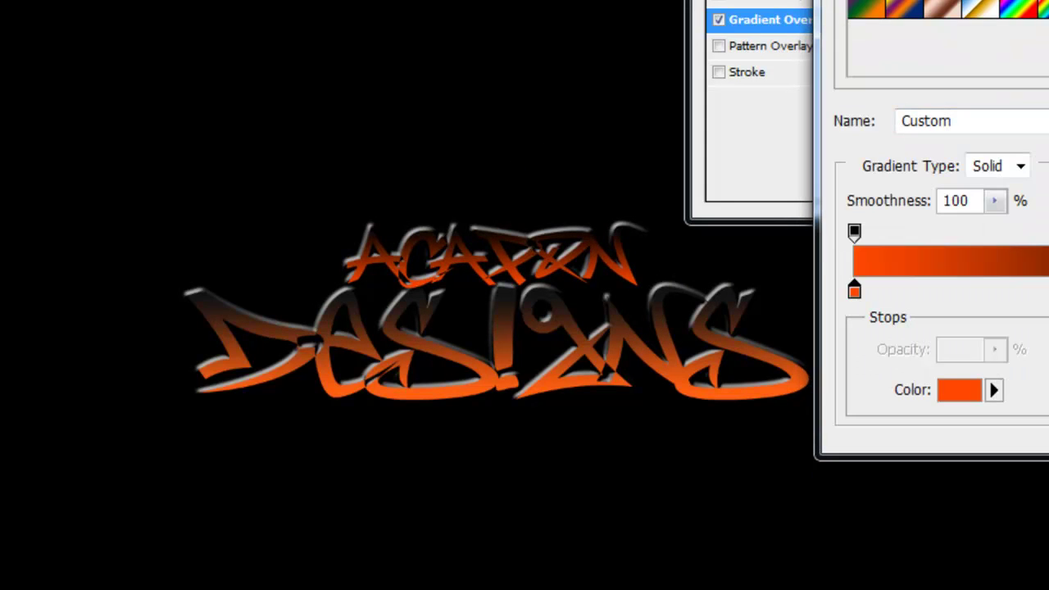
# - Set the gradient overlay blend mode to Normal and apply the layer style
pyautogui.press('Return')
pyautogui.click(823, 60)
pyautogui.click(799, 115)
pyautogui.press('Up')
pyautogui.press('Up')
pyautogui.press('Up')
pyautogui.press('Up')
pyautogui.press('Up')
pyautogui.press('Up')
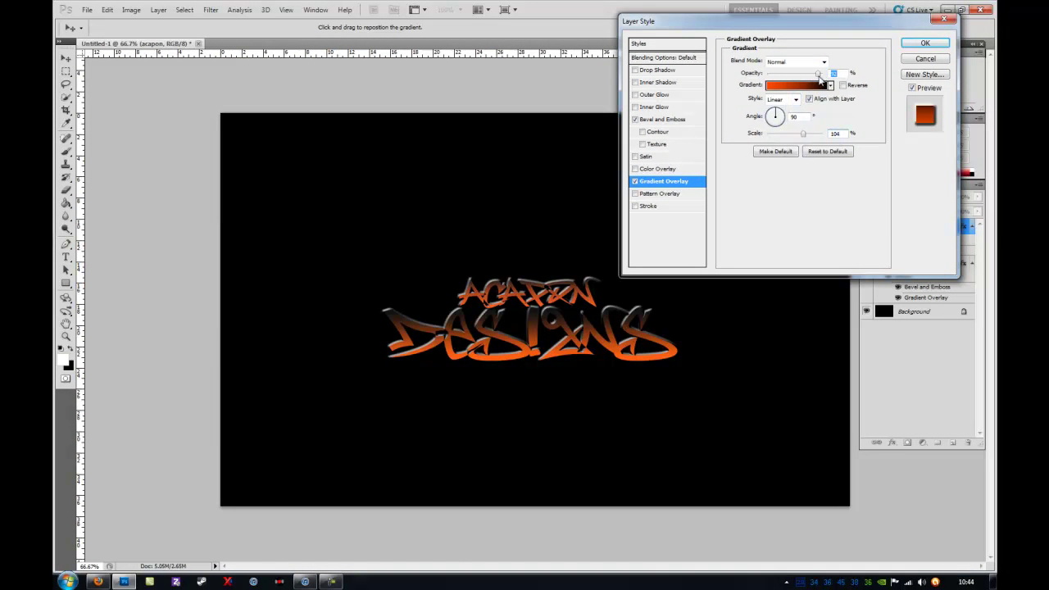
pyautogui.press('Return')
pyautogui.press('super')
# - Find and preview the 1_00000 flare in the EvzD 2k GFX Pack's Flares folder
pyautogui.click(234, 437)
pyautogui.doubleClick(424, 172)
pyautogui.doubleClick(599, 168)
pyautogui.doubleClick(356, 164)
pyautogui.doubleClick(339, 199)
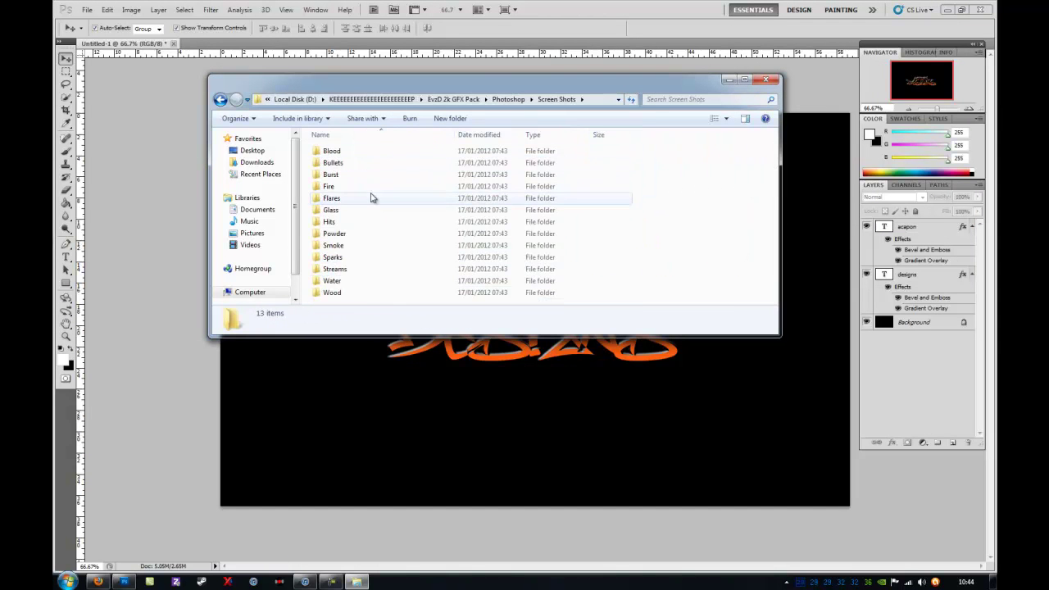
pyautogui.doubleClick(369, 197)
pyautogui.click(339, 174)
pyautogui.doubleClick(339, 174)
pyautogui.hotkey('alt', 'F4')
# - Bring the flare in, scale it to the canvas, move it below the text, blend as Difference
pyautogui.moveTo(854, 339); pyautogui.dragTo(674, 451)
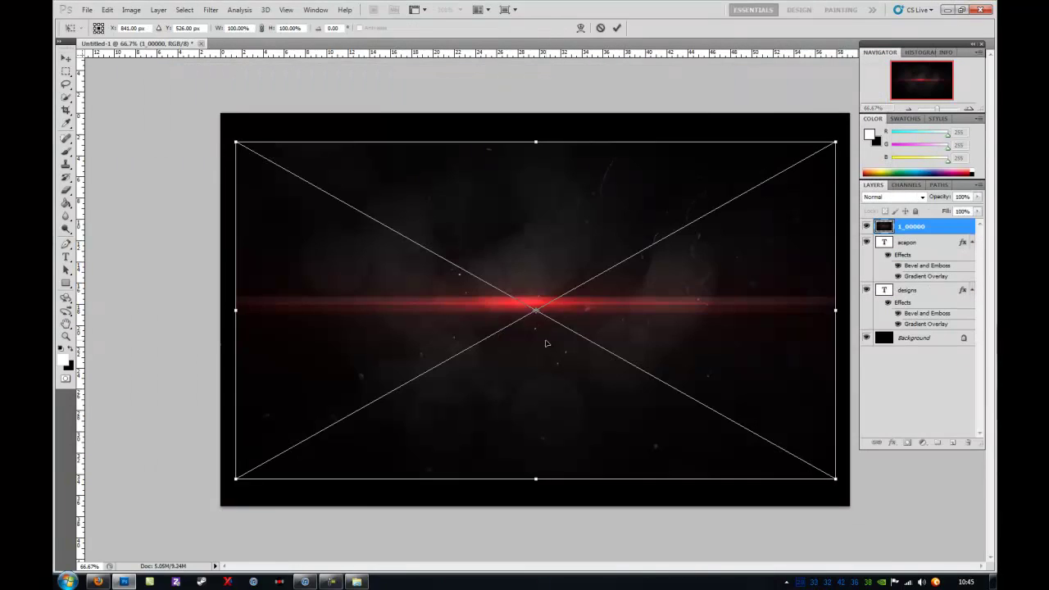
pyautogui.moveTo(820, 450); pyautogui.dragTo(849, 506)
pyautogui.press('Return')
pyautogui.click(893, 197)
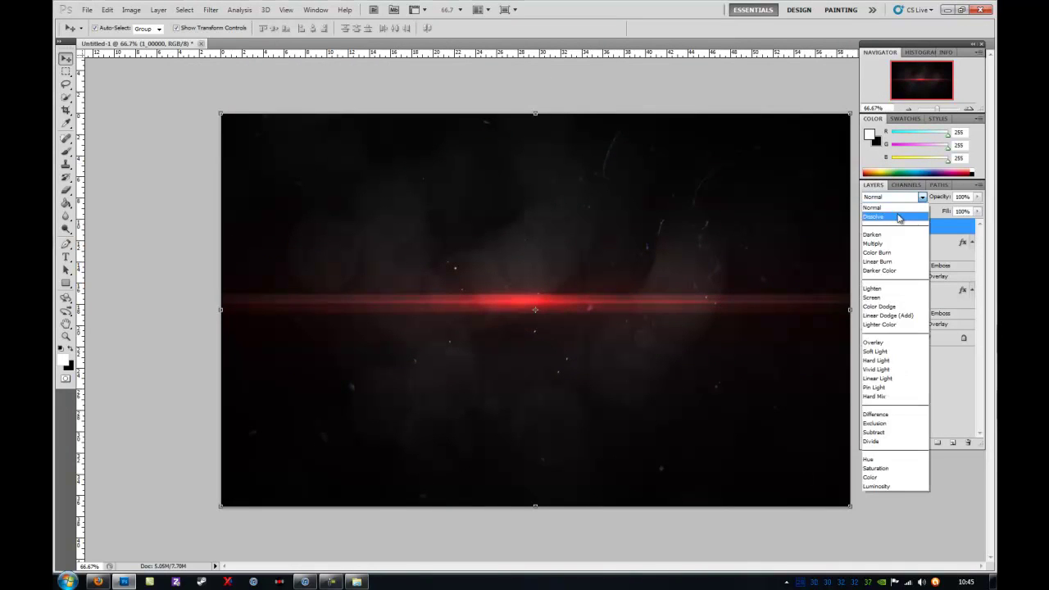
pyautogui.click(892, 257)
pyautogui.press('Down')
pyautogui.press('Down')
pyautogui.press('Down')
pyautogui.moveTo(938, 336); pyautogui.dragTo(938, 330)
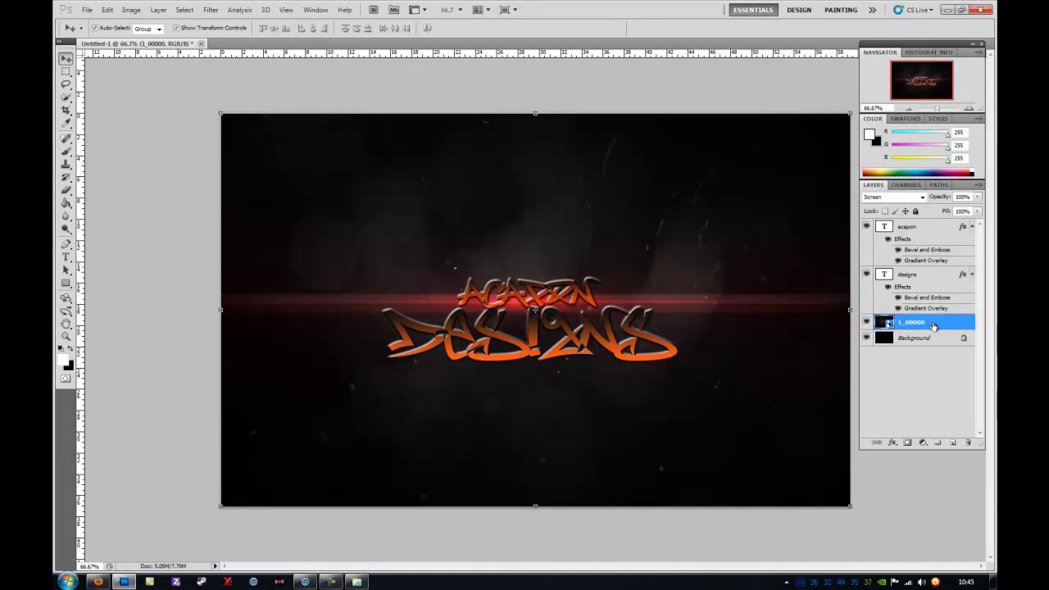
pyautogui.click(892, 197)
pyautogui.click(889, 345)
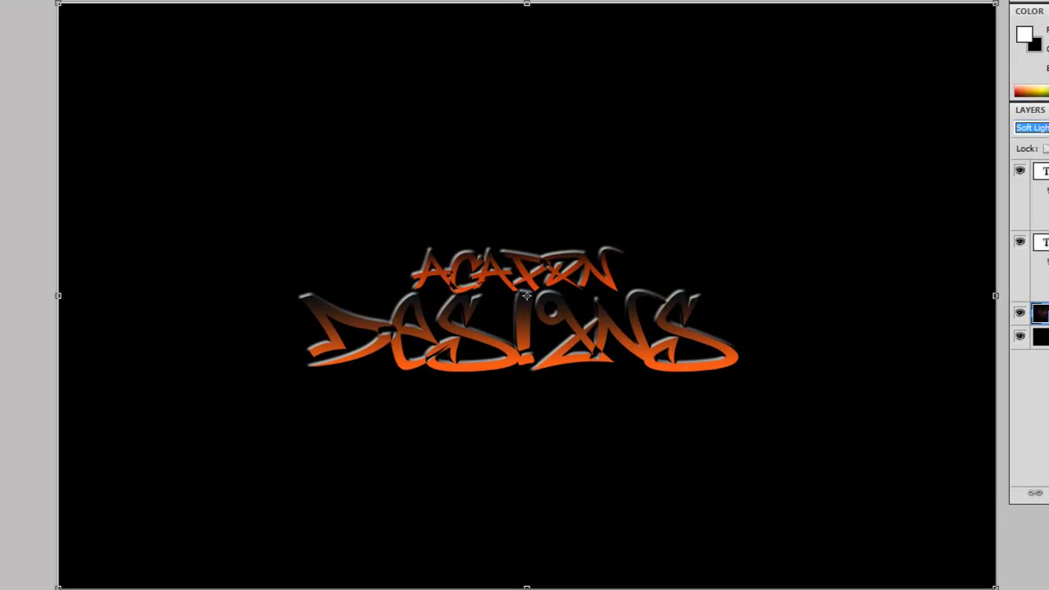
pyautogui.press('Down')
pyautogui.press('Down')
pyautogui.press('Down')
pyautogui.press('Down')
pyautogui.press('Down')
pyautogui.press('Down')
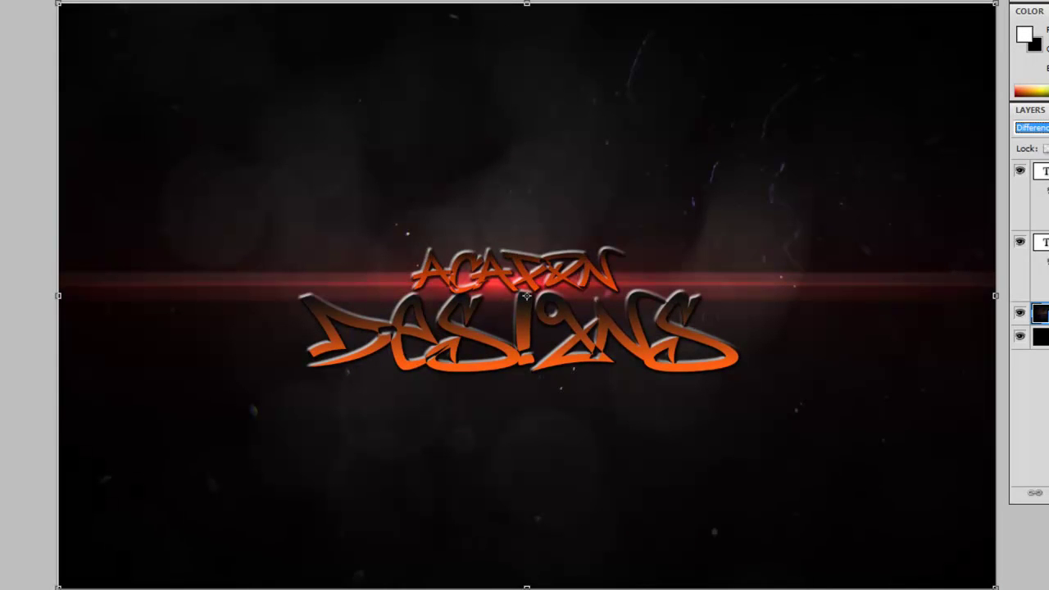
# - Move the logo up and apply Levels with black input 9 and midtones 1.30
pyautogui.moveTo(526, 294); pyautogui.dragTo(545, 277)
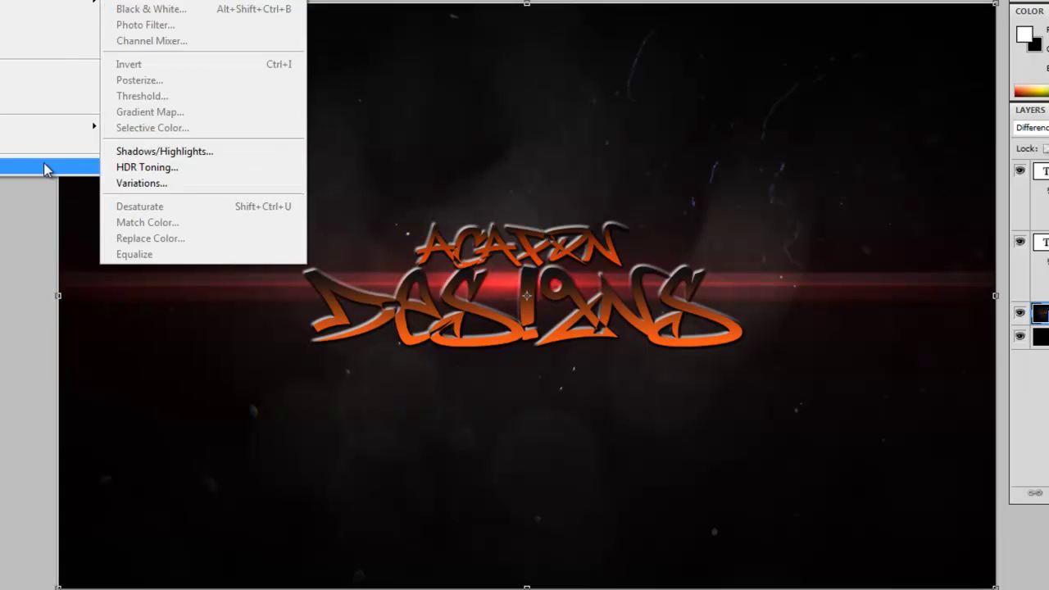
pyautogui.hotkey('ctrl', 't')
pyautogui.hotkey('ctrl', 'l')
pyautogui.moveTo(810, 210); pyautogui.dragTo(817, 211)
pyautogui.moveTo(916, 210)
pyautogui.mouseDown()
pyautogui.moveTo(901, 214)
pyautogui.moveTo(914, 216)
pyautogui.mouseUp()
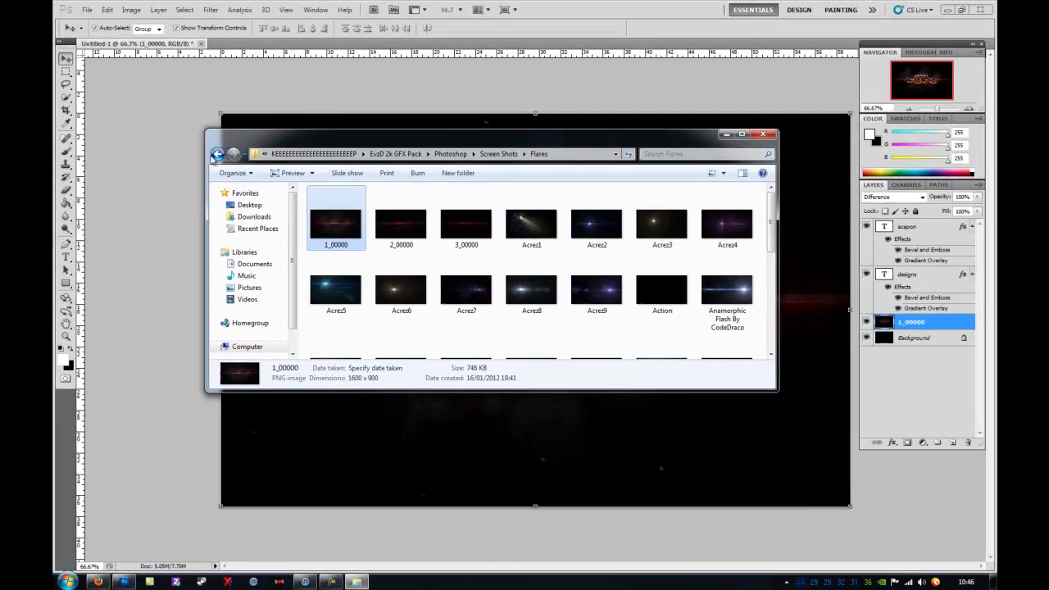
# - Open the Burst folder and preview the Spark image in a photo viewer
pyautogui.doubleClick(328, 229)
pyautogui.rightClick(344, 229)
pyautogui.click(379, 237)
pyautogui.press('Right')
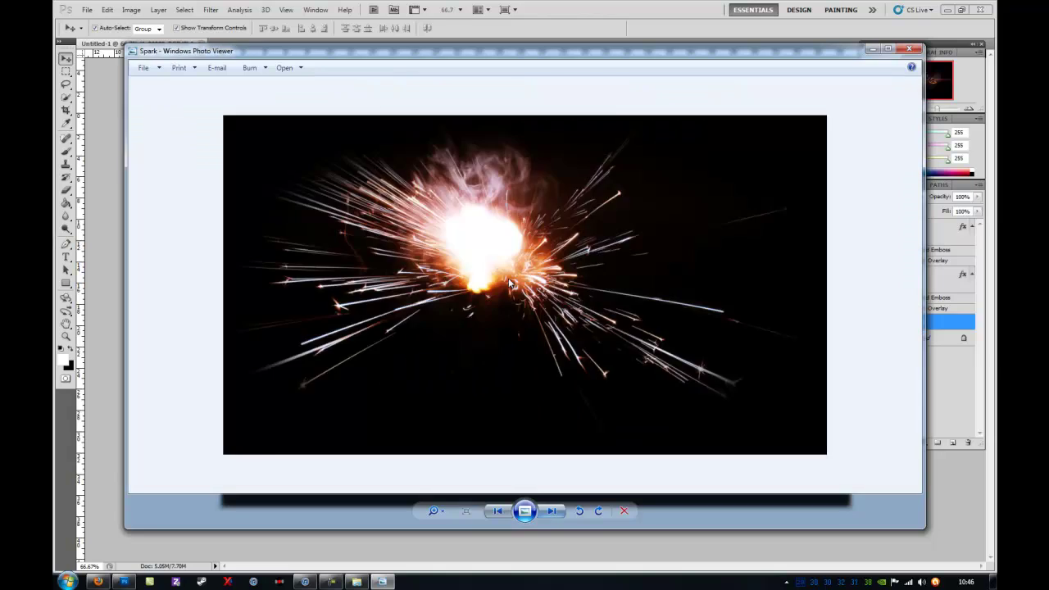
pyautogui.moveTo(602, 56); pyautogui.dragTo(934, 101)
# - Place the Spark image behind the logo, enlarged to about 137%, in Lighten mode
pyautogui.moveTo(492, 133); pyautogui.dragTo(631, 455)
pyautogui.moveTo(744, 545); pyautogui.dragTo(540, 311)
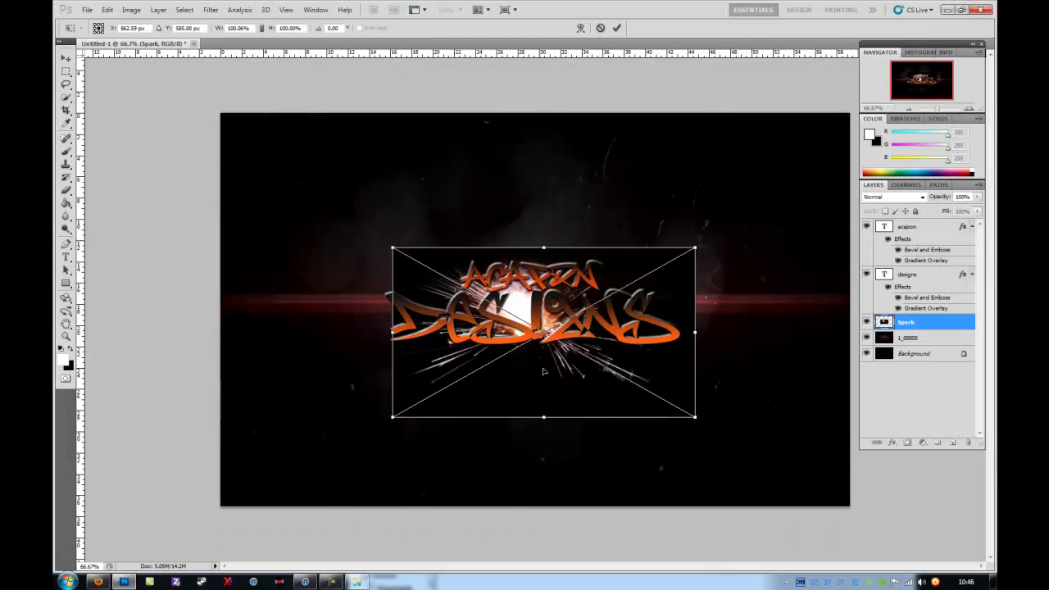
pyautogui.moveTo(403, 402); pyautogui.dragTo(353, 443)
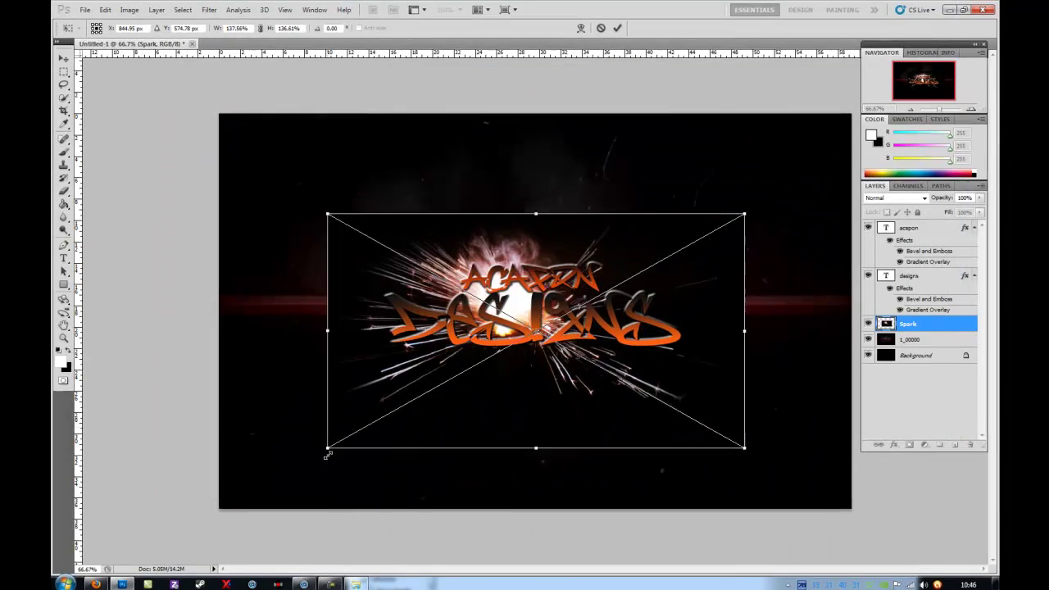
pyautogui.press('Return')
pyautogui.click(905, 203)
pyautogui.click(901, 297)
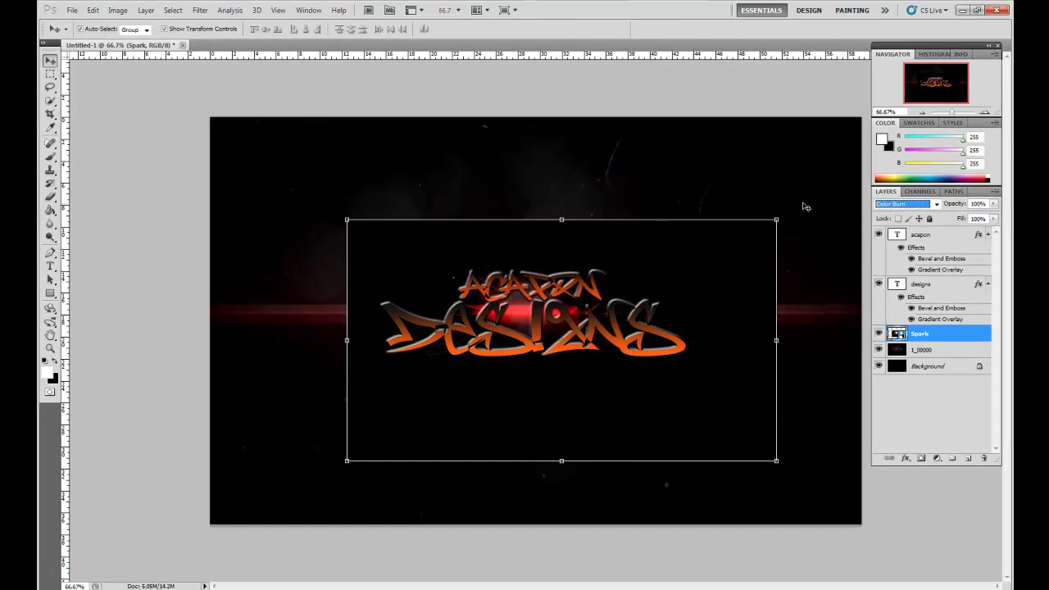
# - Reselect the Spark layer and fine-tune its size with another Free Transform
pyautogui.click(229, 327)
pyautogui.click(931, 238)
pyautogui.click(918, 334)
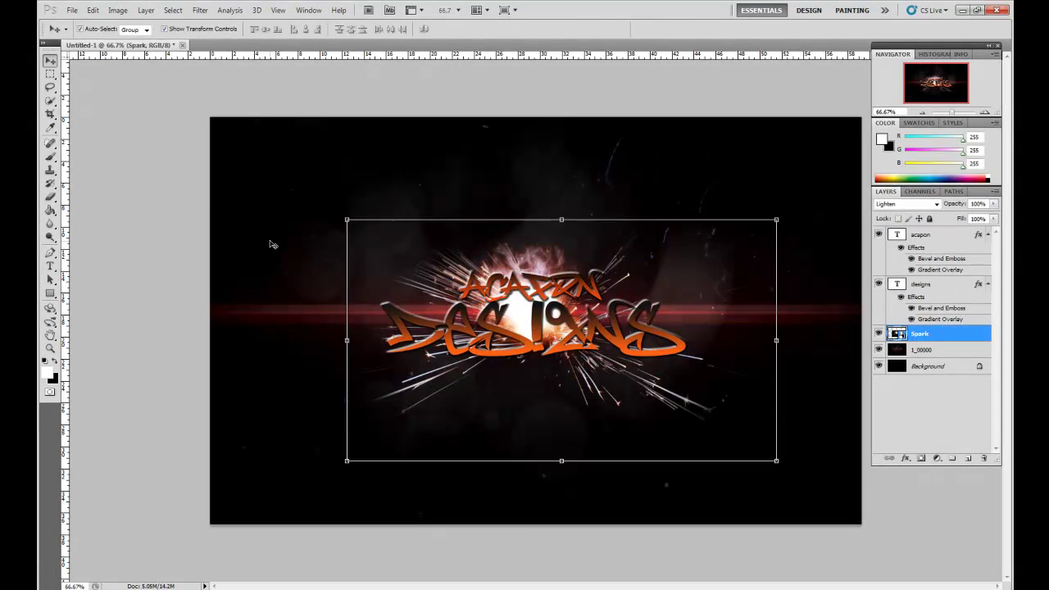
pyautogui.hotkey('ctrl', 't')
pyautogui.moveTo(363, 226); pyautogui.dragTo(356, 224)
pyautogui.press('Return')
pyautogui.click(252, 261)
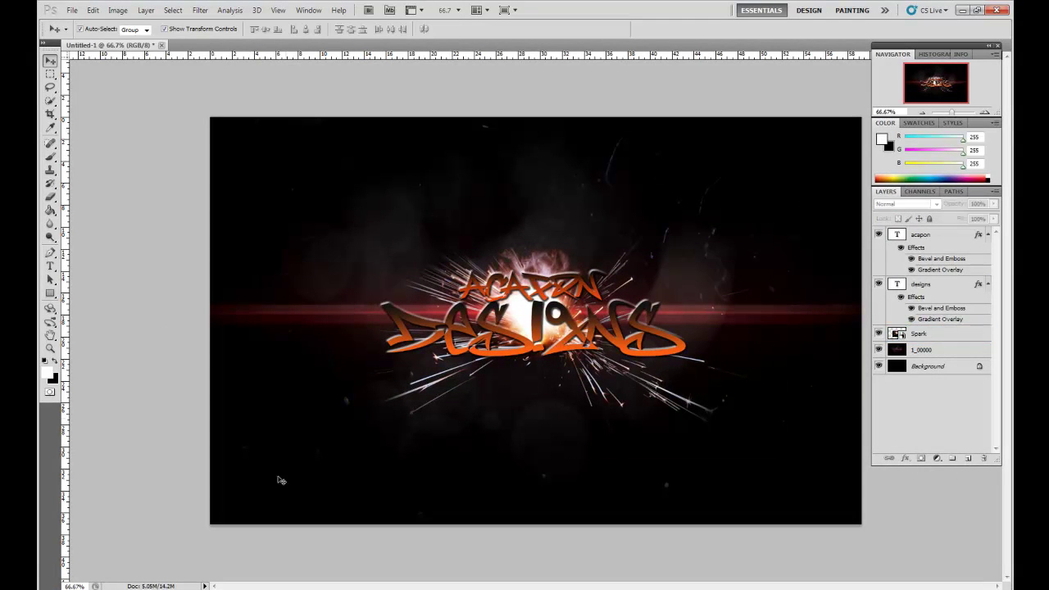
pyautogui.rightClick(943, 270)
# - Merge the acapon and designs text layers and load a flourish brush set
pyautogui.click(861, 532)
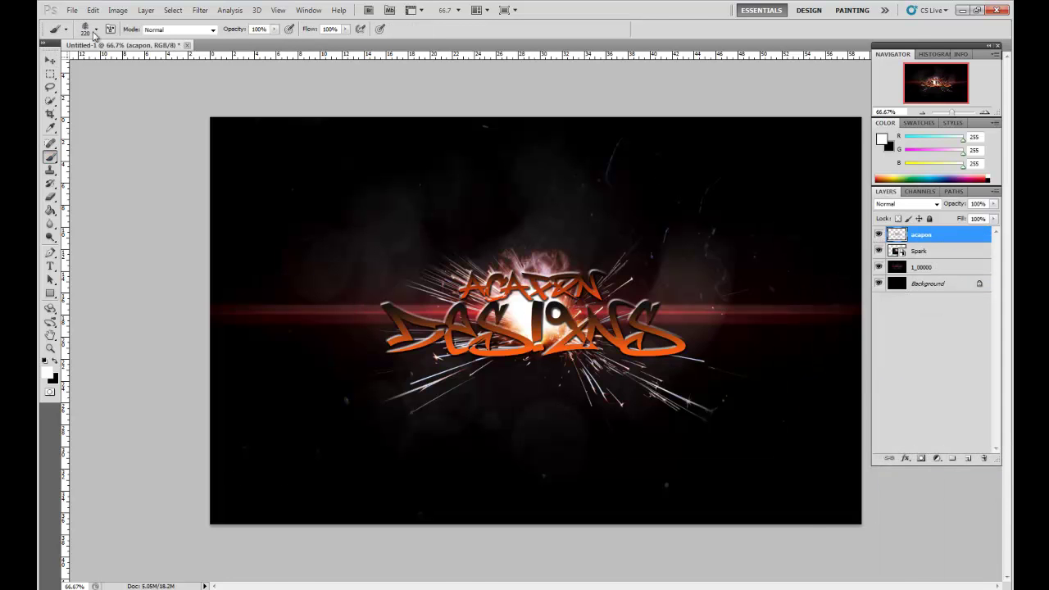
pyautogui.click(95, 29)
pyautogui.click(249, 50)
pyautogui.click(647, 112)
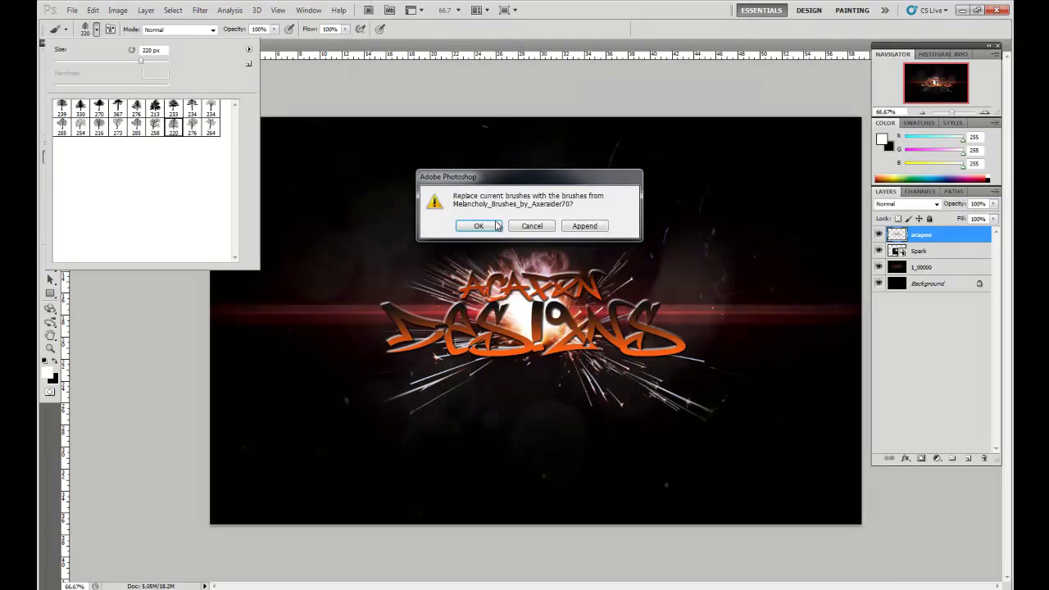
pyautogui.click(479, 226)
pyautogui.click(249, 49)
pyautogui.click(363, 66)
pyautogui.click(479, 215)
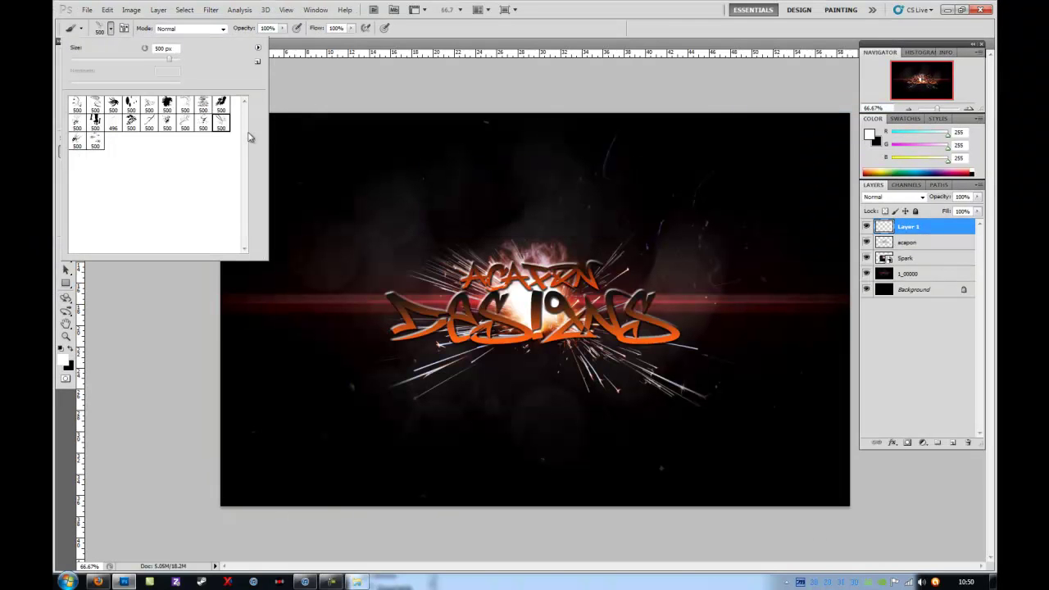
pyautogui.click(312, 219)
# - Sample orange from the lettering and stamp a 500 px flourish near the logo
pyautogui.click(495, 325)
pyautogui.press('b')
pyautogui.click(110, 28)
pyautogui.click(409, 229)
pyautogui.click(110, 28)
pyautogui.doubleClick(113, 105)
pyautogui.click(418, 275)
pyautogui.hotkey('ctrl', 'z')
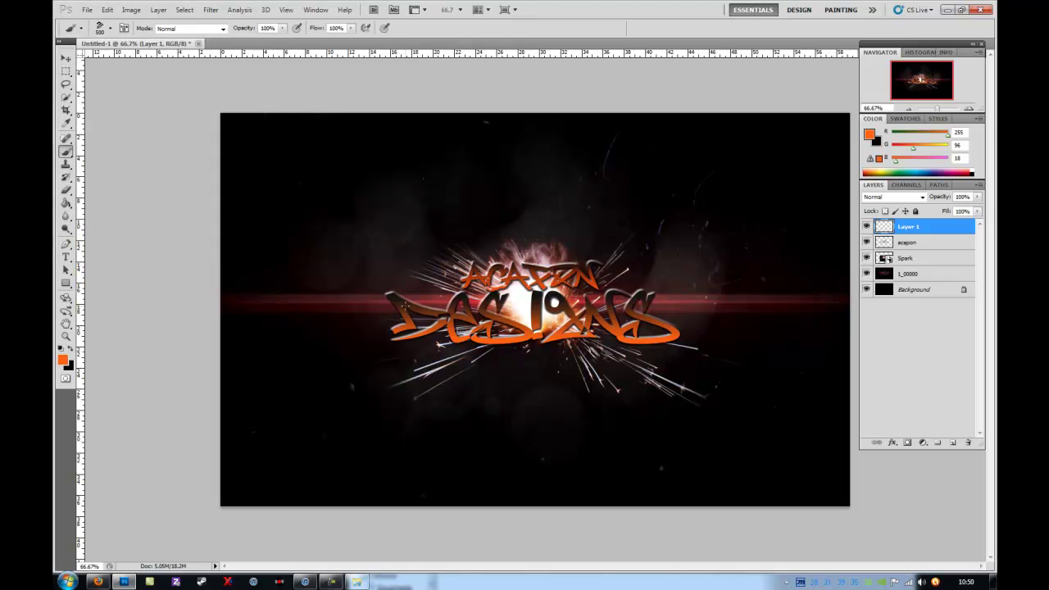
pyautogui.click(407, 305)
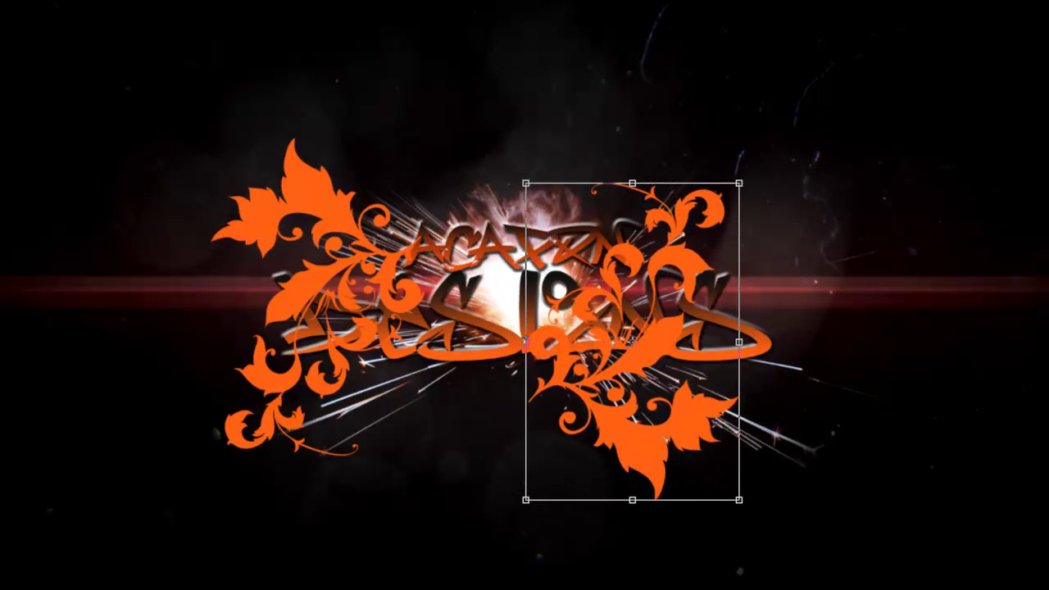
# - Position the flourish left of the lettering and a mirrored copy right, aligned with guides
pyautogui.moveTo(644, 273); pyautogui.dragTo(330, 223)
pyautogui.moveTo(211, 290)
pyautogui.mouseDown()
pyautogui.moveTo(387, 291)
pyautogui.moveTo(201, 298)
pyautogui.mouseUp()
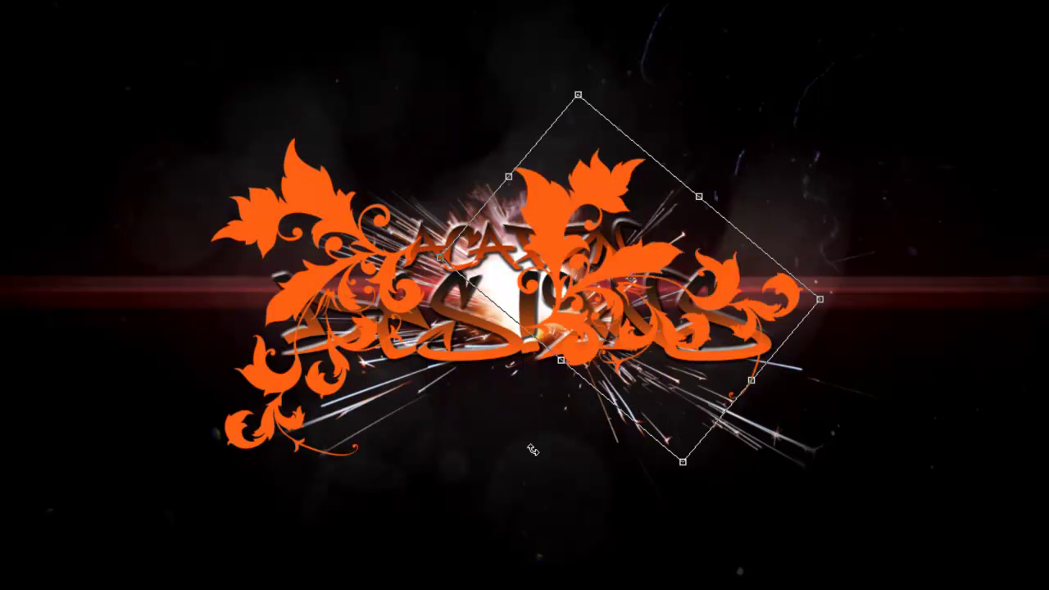
pyautogui.moveTo(532, 449); pyautogui.dragTo(448, 288)
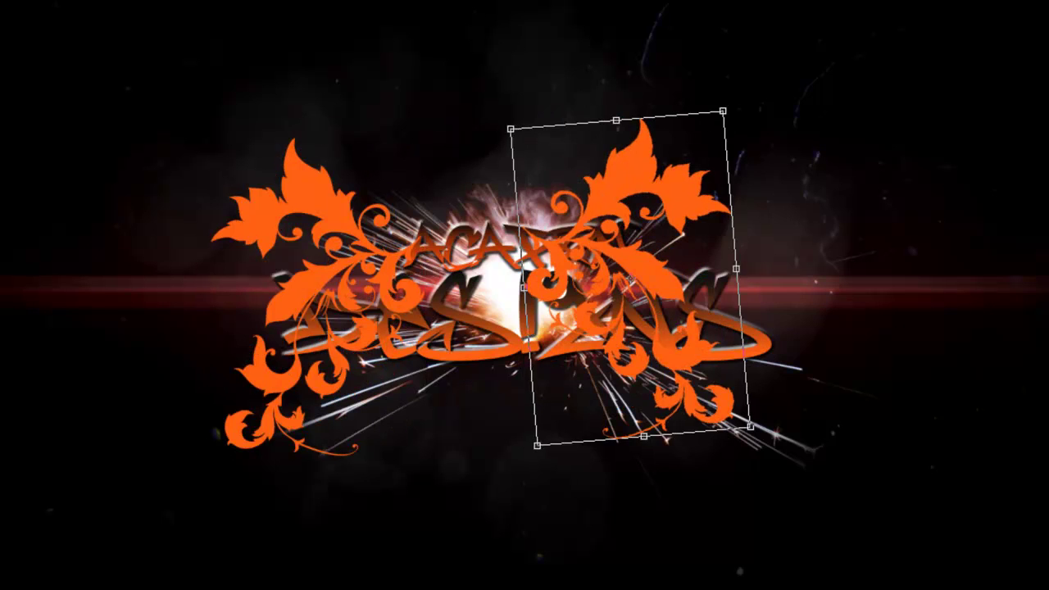
pyautogui.moveTo(722, 211)
pyautogui.mouseDown()
pyautogui.moveTo(678, 218)
pyautogui.moveTo(693, 224)
pyautogui.mouseUp()
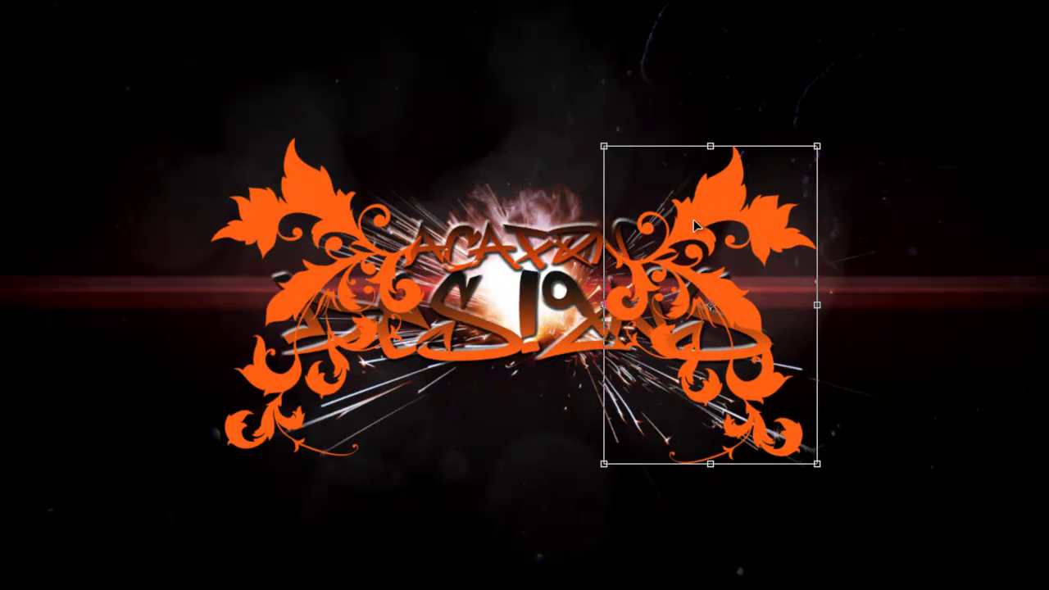
pyautogui.moveTo(165, 191); pyautogui.dragTo(209, 191)
pyautogui.moveTo(621, 218); pyautogui.dragTo(834, 280)
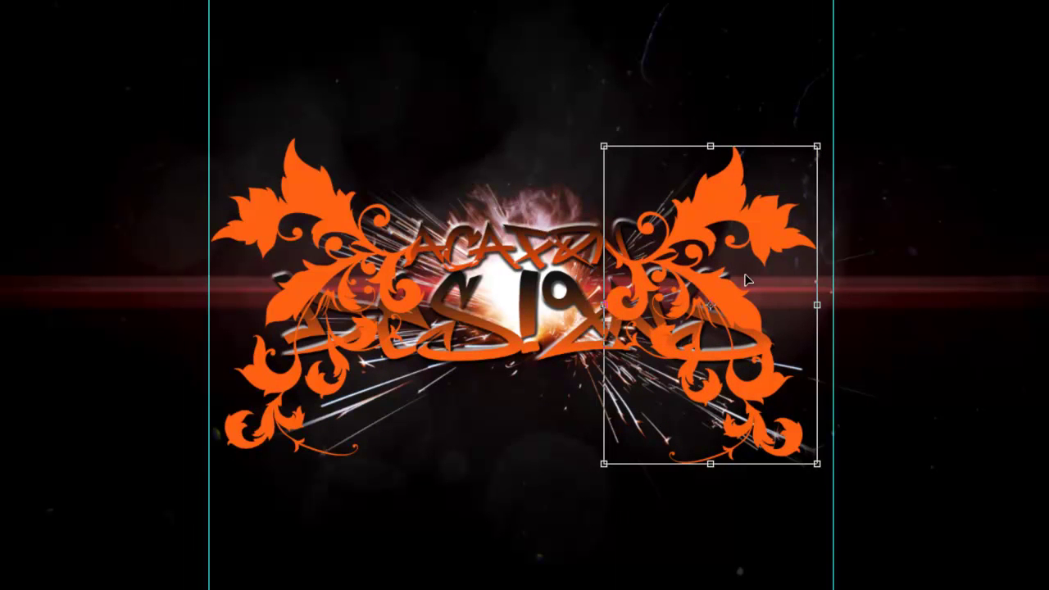
pyautogui.moveTo(744, 281); pyautogui.dragTo(762, 281)
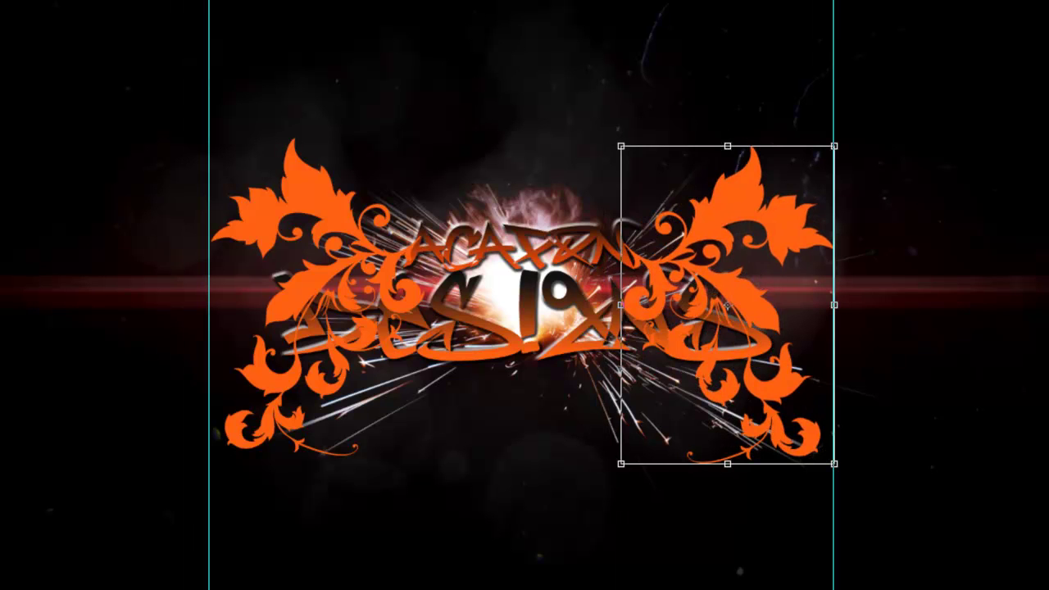
# - Merge both flourishes and blend them into soft faded-red ornaments behind the lettering
pyautogui.hotkey('ctrl', 'e')
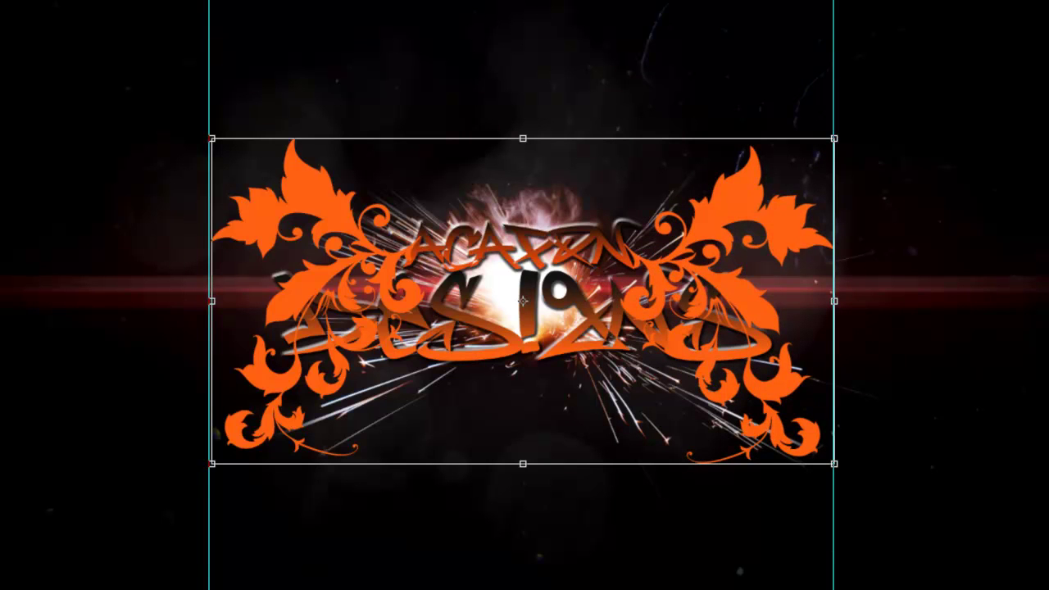
pyautogui.hotkey('shift', '+')
pyautogui.hotkey('shift', '+')
pyautogui.hotkey('shift', '+')
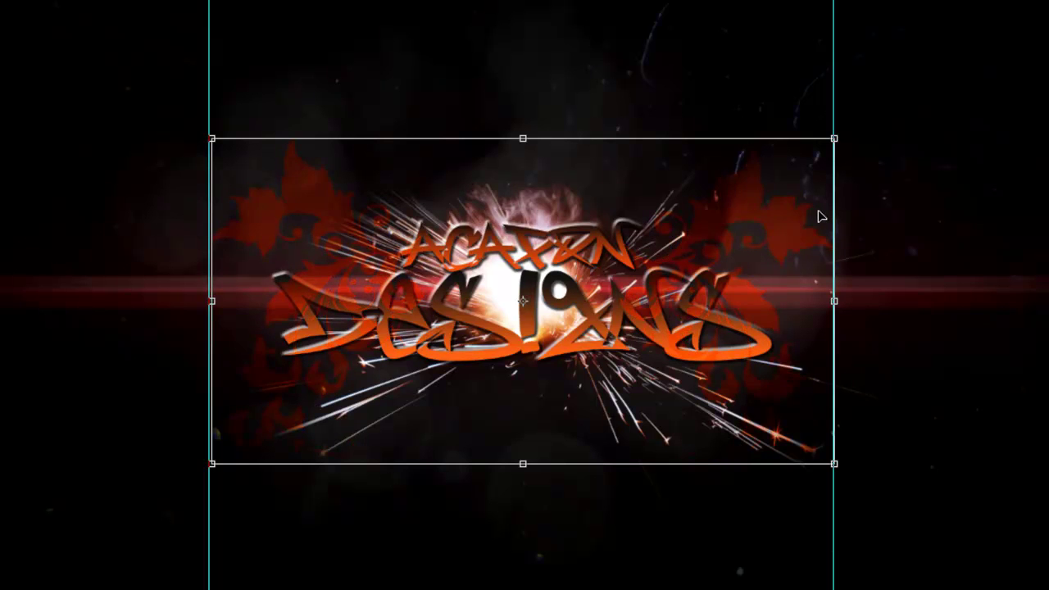
pyautogui.hotkey('shift', '+')
pyautogui.hotkey('shift', '+')
pyautogui.hotkey('shift', '+')
pyautogui.hotkey('shift', '+')
pyautogui.hotkey('shift', '+')
pyautogui.hotkey('shift', '+')
pyautogui.press('Return')
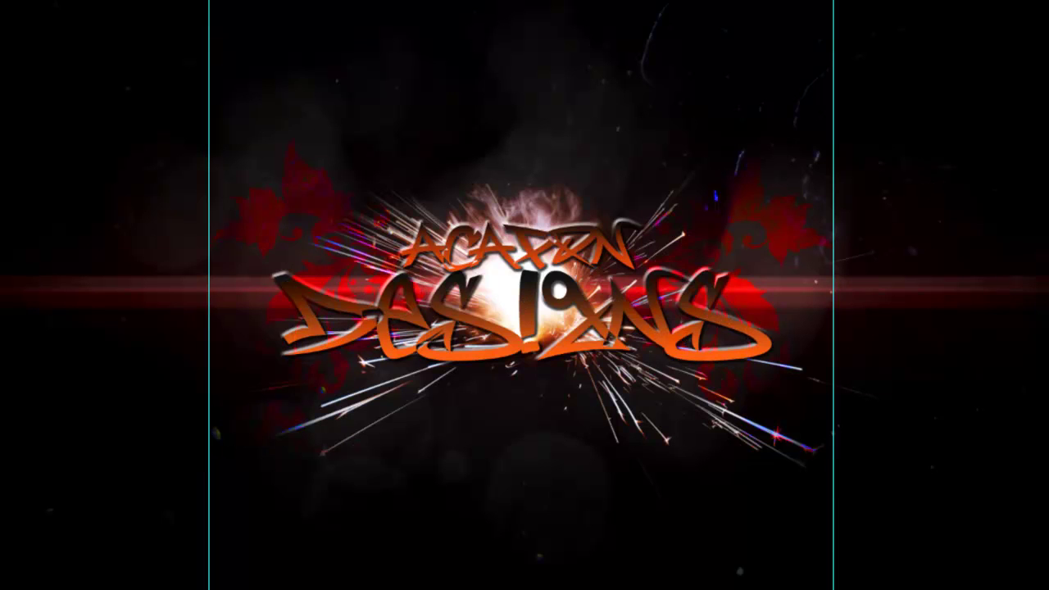
# - Add an orange swirl flourish below the logo
pyautogui.hotkey('ctrl', 'z')
pyautogui.hotkey('ctrl', 'z')
pyautogui.hotkey('ctrl', 'z')
pyautogui.hotkey('ctrl', 'z')
pyautogui.hotkey('ctrl', 'z')
pyautogui.hotkey('ctrl', 'shift', 'z')
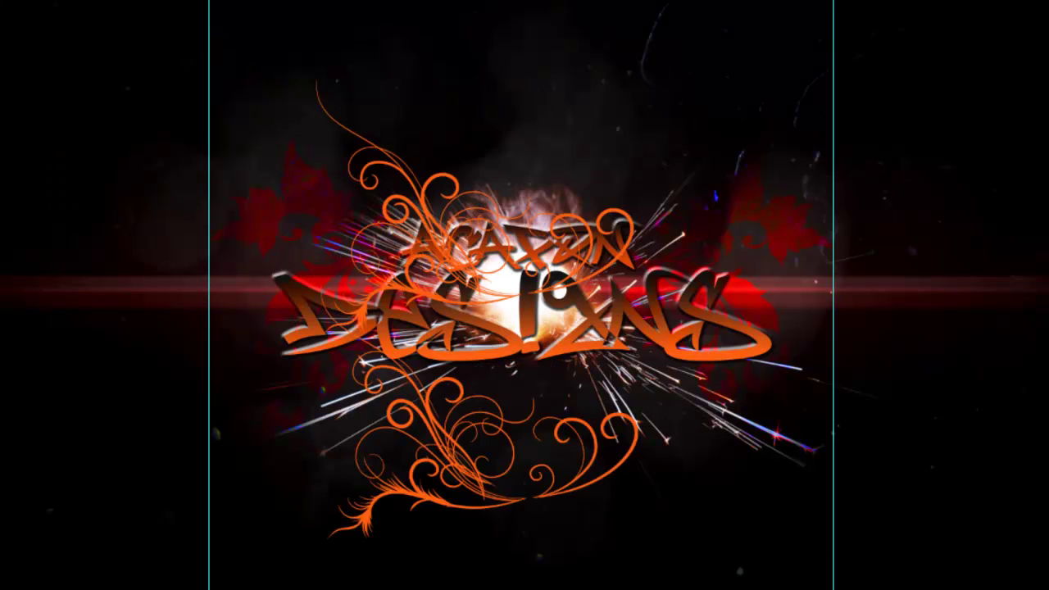
pyautogui.hotkey('ctrl', 'z')
pyautogui.hotkey('ctrl', 'shift', 'z')
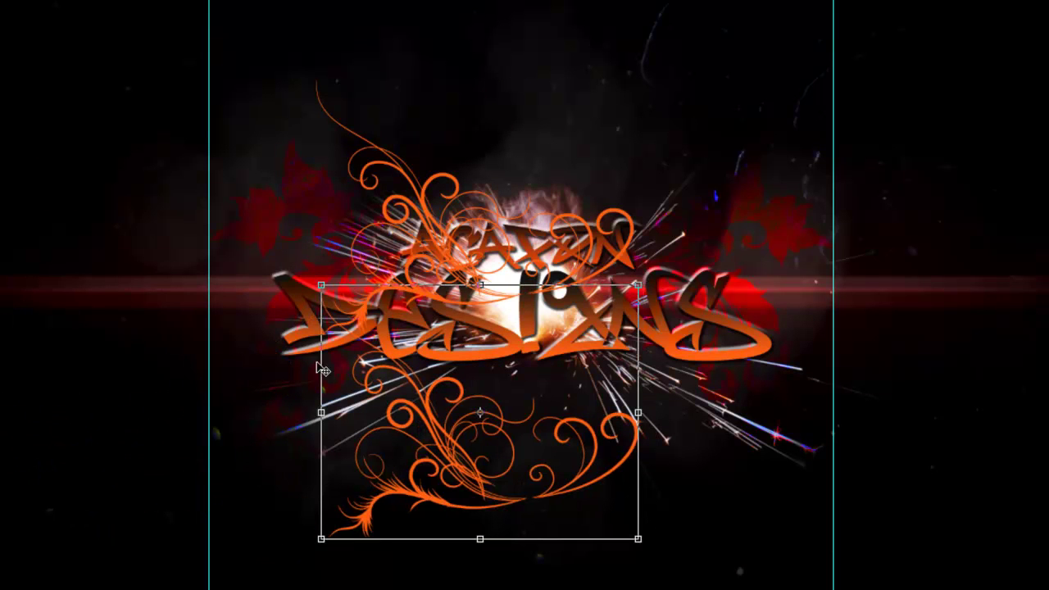
# - Flip the swirl, move it above the logo, and mark its right edge with a guide
pyautogui.moveTo(656, 243); pyautogui.dragTo(637, 243)
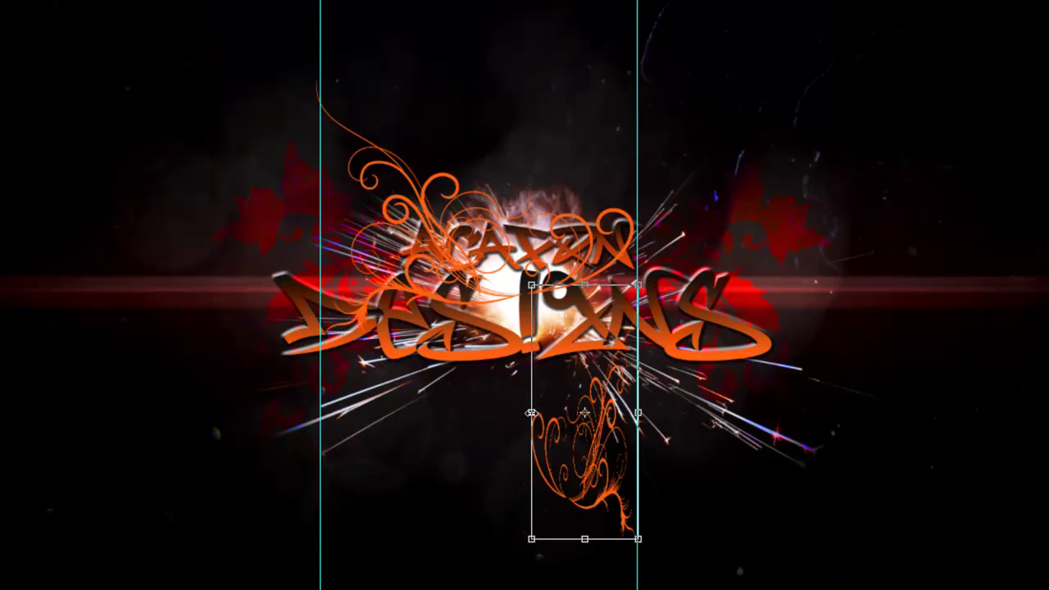
pyautogui.rightClick(354, 313)
pyautogui.click(401, 524)
pyautogui.moveTo(511, 481); pyautogui.dragTo(608, 277)
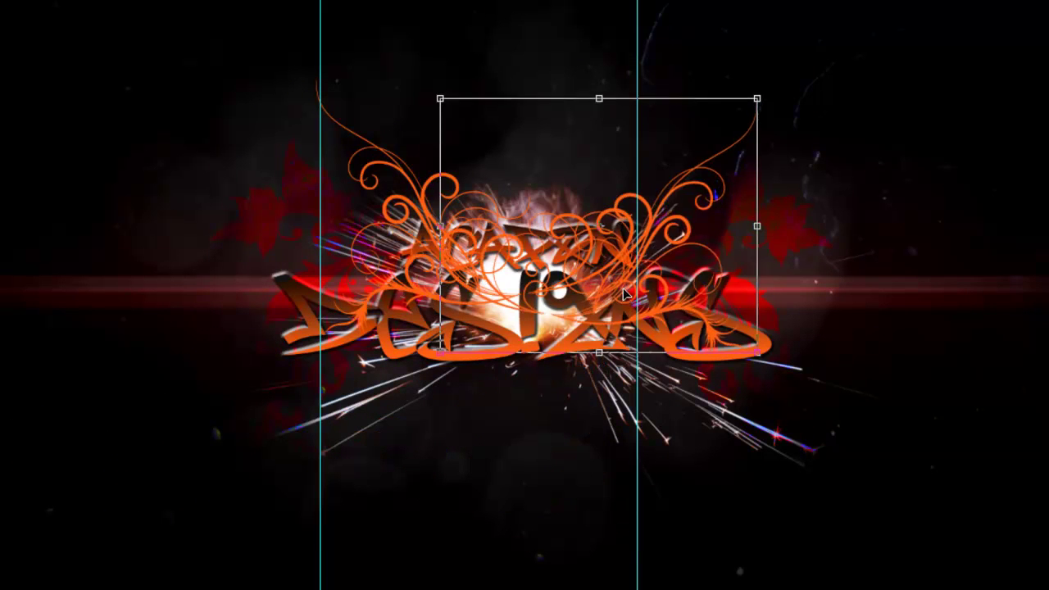
pyautogui.moveTo(638, 5); pyautogui.dragTo(736, 2)
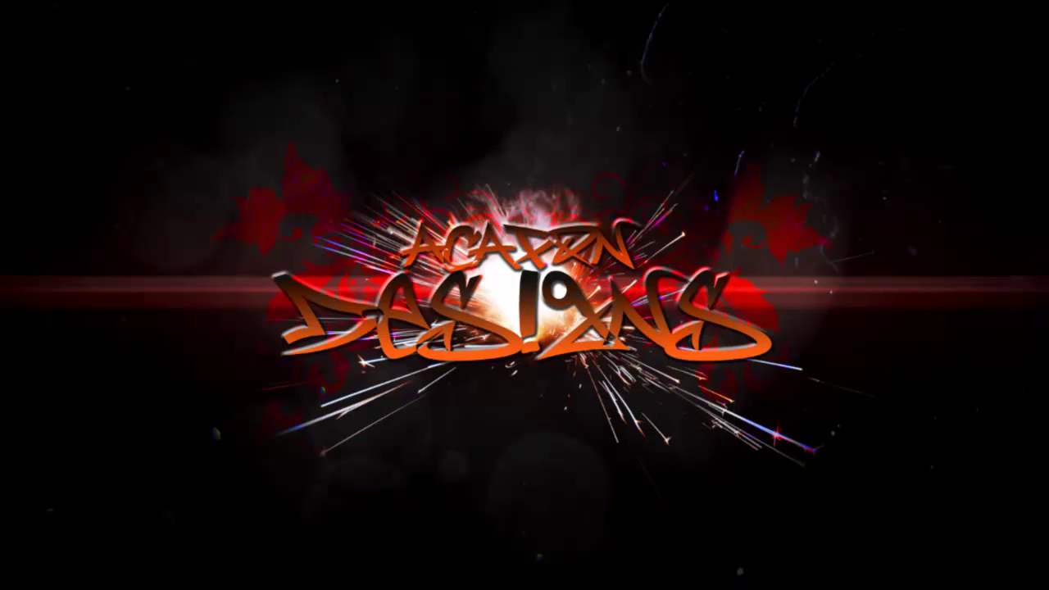
pyautogui.hotkey('ctrl', 't')
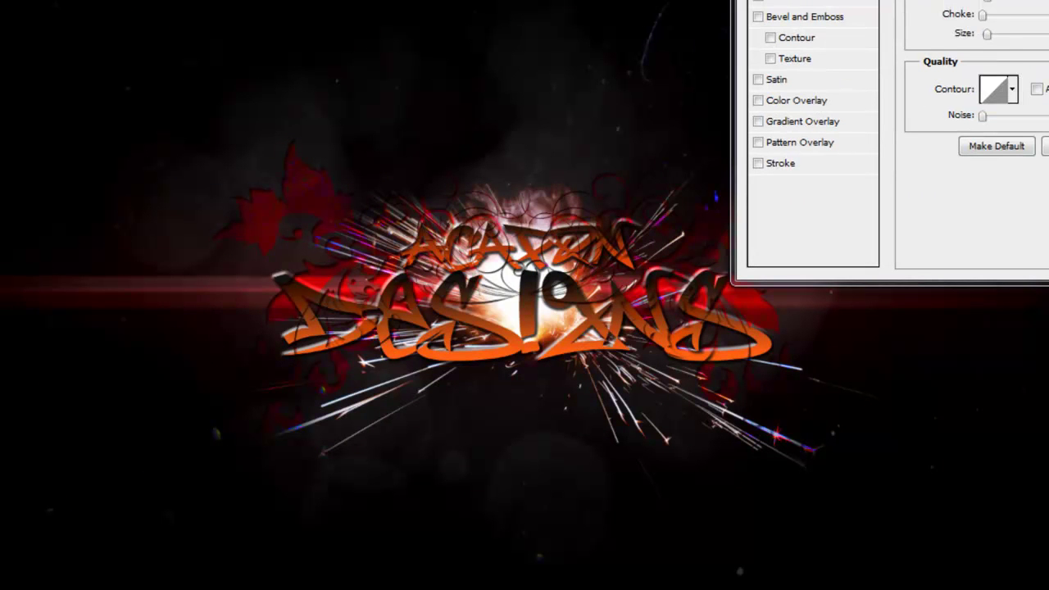
# - Raise the Inner Shadow size and choke on Layer 4 and apply the effect
pyautogui.moveTo(986, 33); pyautogui.dragTo(1013, 35)
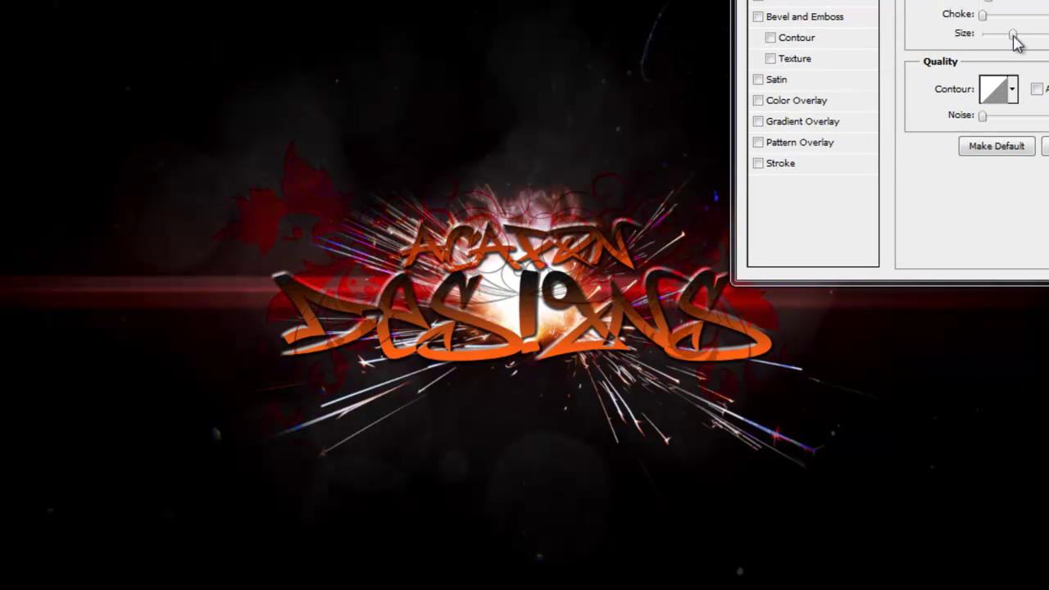
pyautogui.click(998, 15)
pyautogui.press('Return')
pyautogui.hotkey('ctrl', 't')
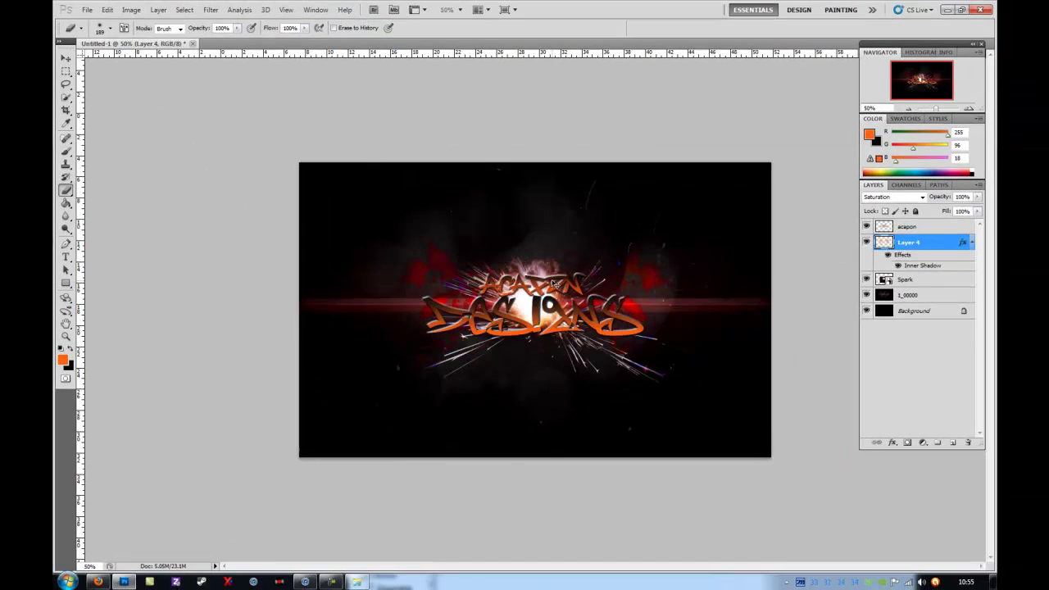
pyautogui.press('b')
pyautogui.click(110, 27)
pyautogui.click(258, 48)
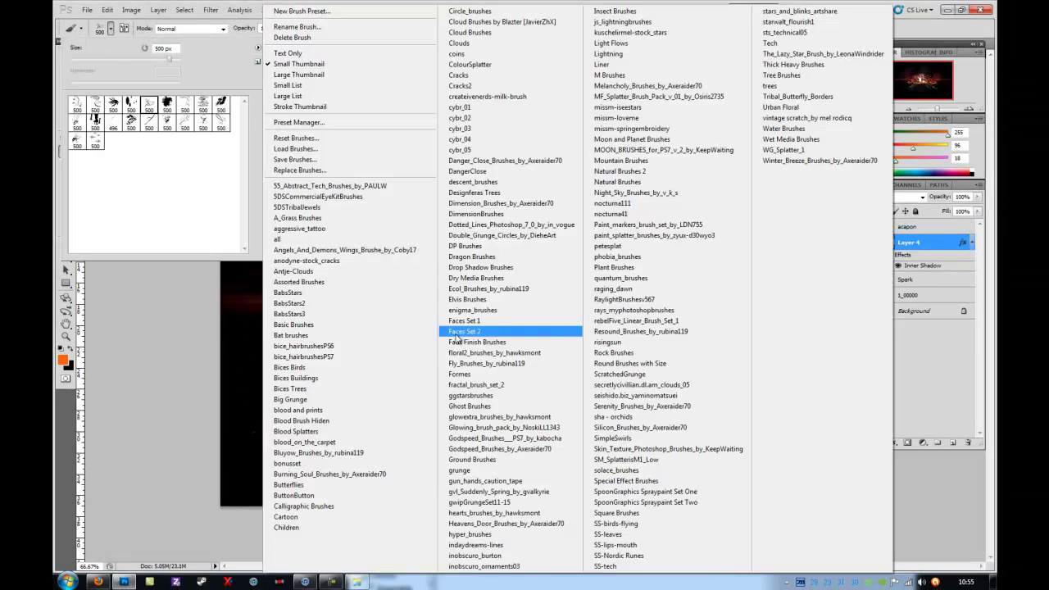
pyautogui.click(483, 566)
pyautogui.click(480, 218)
pyautogui.click(258, 48)
pyautogui.click(619, 374)
pyautogui.click(496, 222)
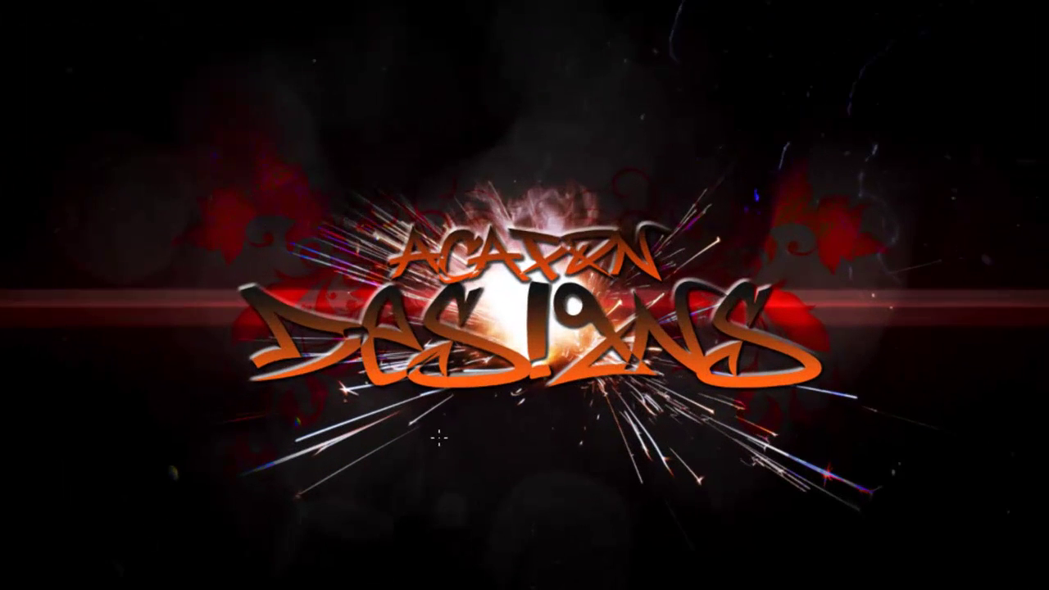
pyautogui.moveTo(508, 344); pyautogui.dragTo(516, 298)
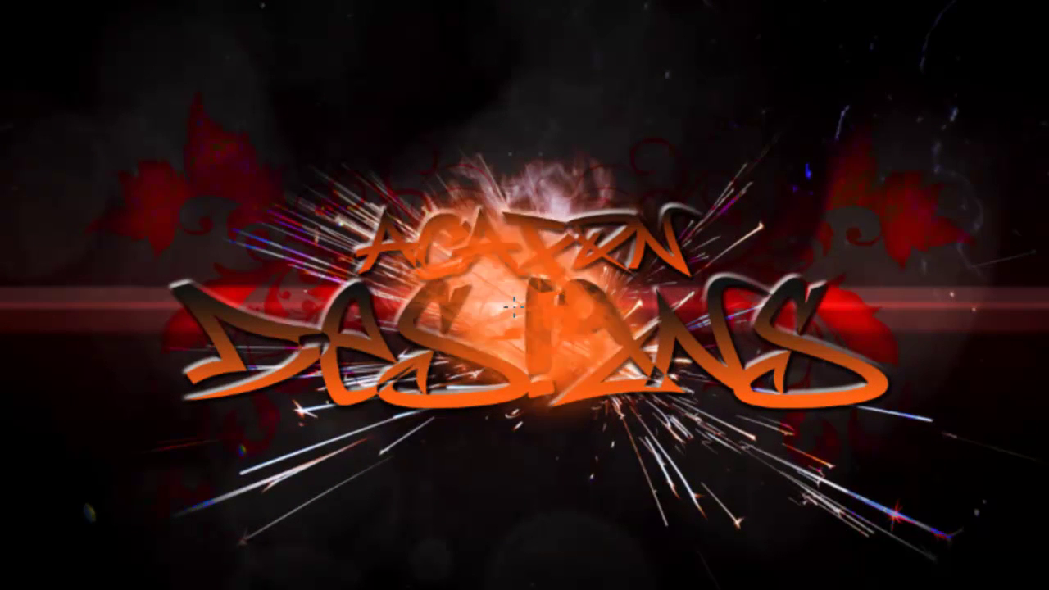
pyautogui.hotkey('ctrl', 'z')
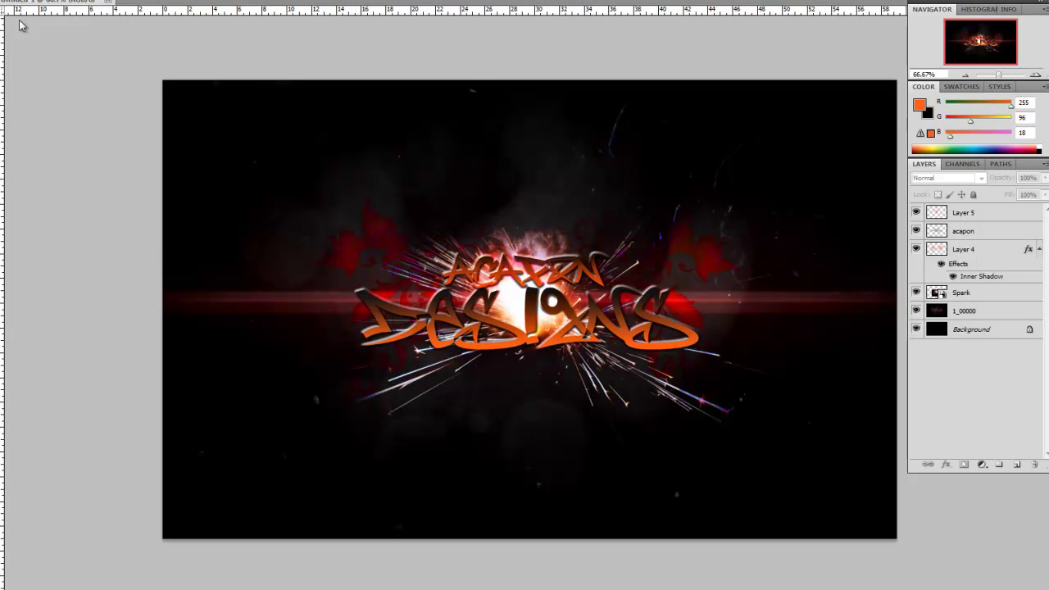
# - Replace the current brushes with the Basic Brushes set
pyautogui.rightClick(22, 26)
pyautogui.click(207, 5)
pyautogui.click(235, 434)
pyautogui.click(453, 202)
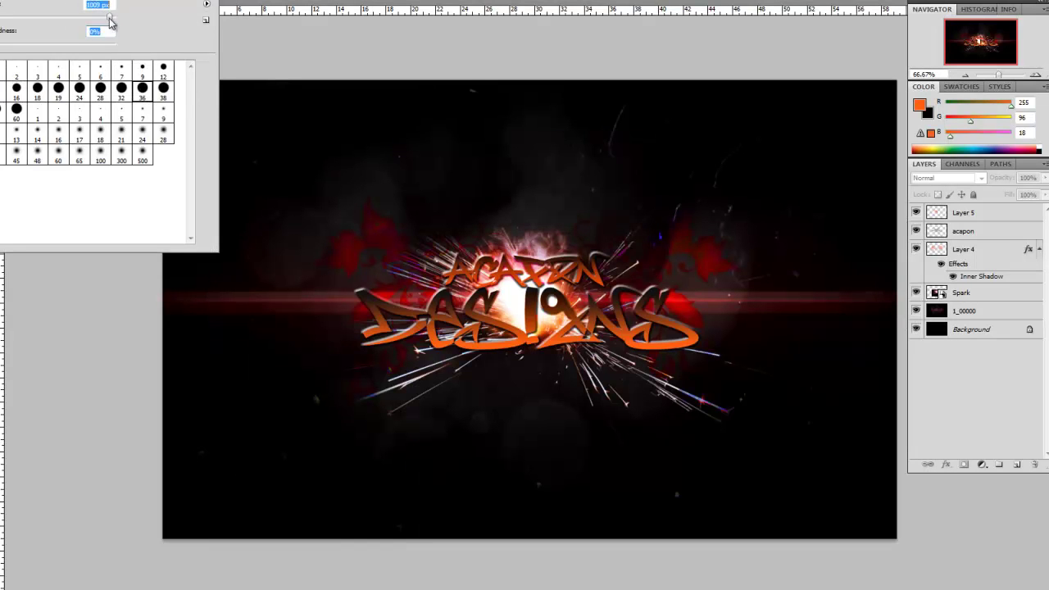
pyautogui.click(595, 206)
# - Add a new Layer 6 and fill it with Render Clouds using Ctrl+F
pyautogui.press('Return')
pyautogui.hotkey('ctrl', 'shift', 'alt', 'n')
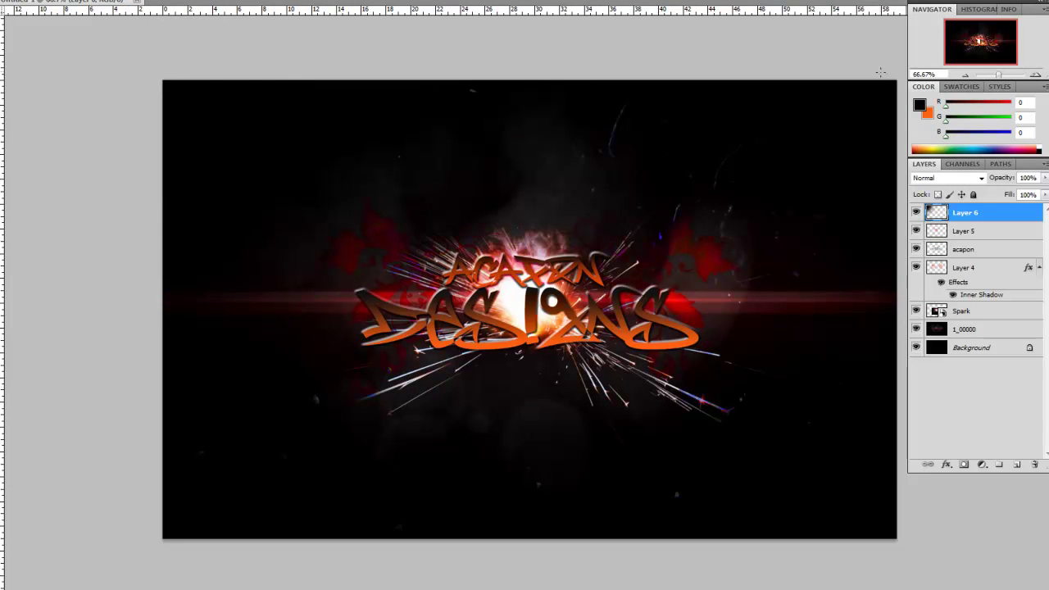
pyautogui.hotkey('ctrl', '-')
pyautogui.hotkey('ctrl', '-')
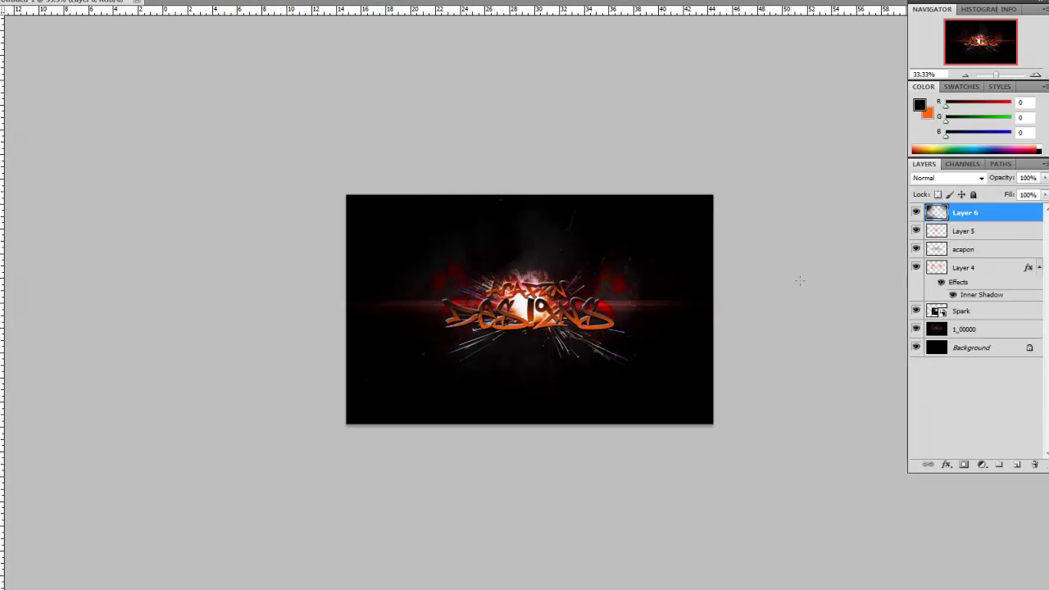
pyautogui.hotkey('ctrl', '+')
pyautogui.hotkey('ctrl', '+')
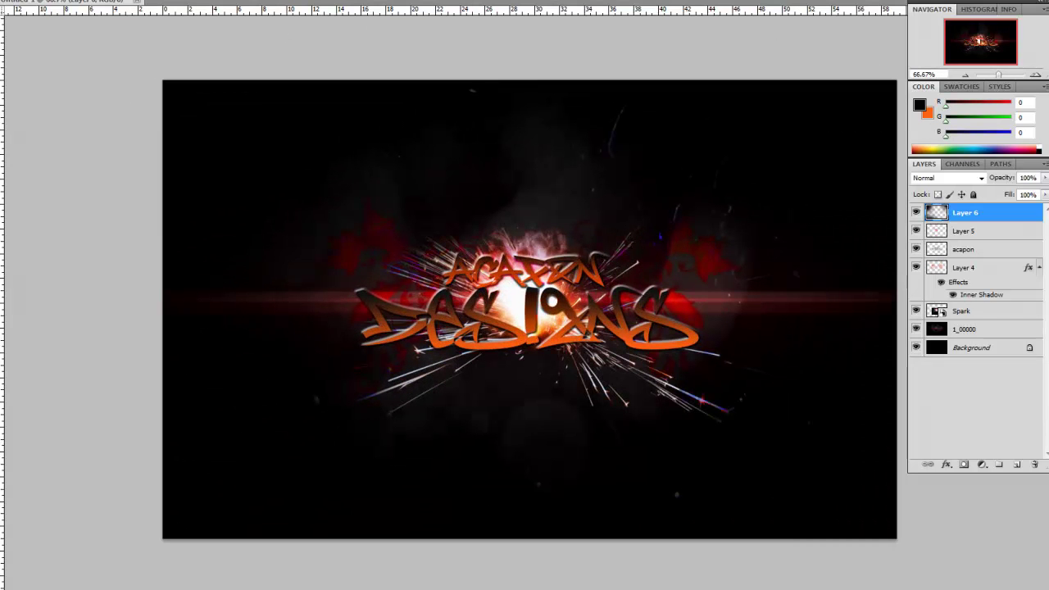
pyautogui.hotkey('ctrl', 'f')
pyautogui.moveTo(959, 7); pyautogui.dragTo(978, 0)
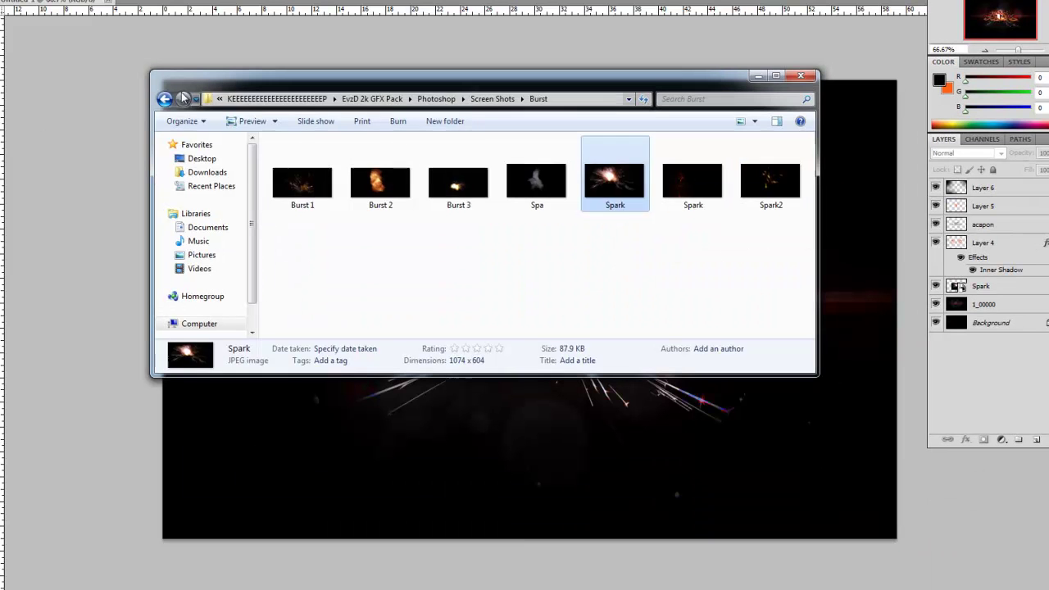
# - Drag atmosphere.png from the stock folder onto the canvas and stretch it across the artwork
pyautogui.click(475, 99)
pyautogui.doubleClick(295, 269)
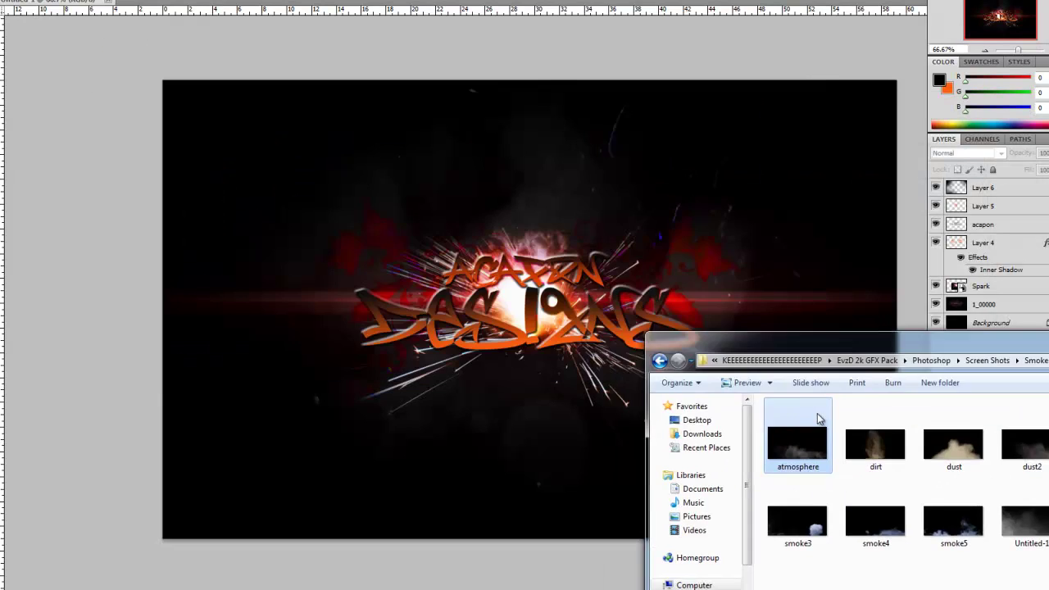
pyautogui.moveTo(819, 419); pyautogui.dragTo(659, 508)
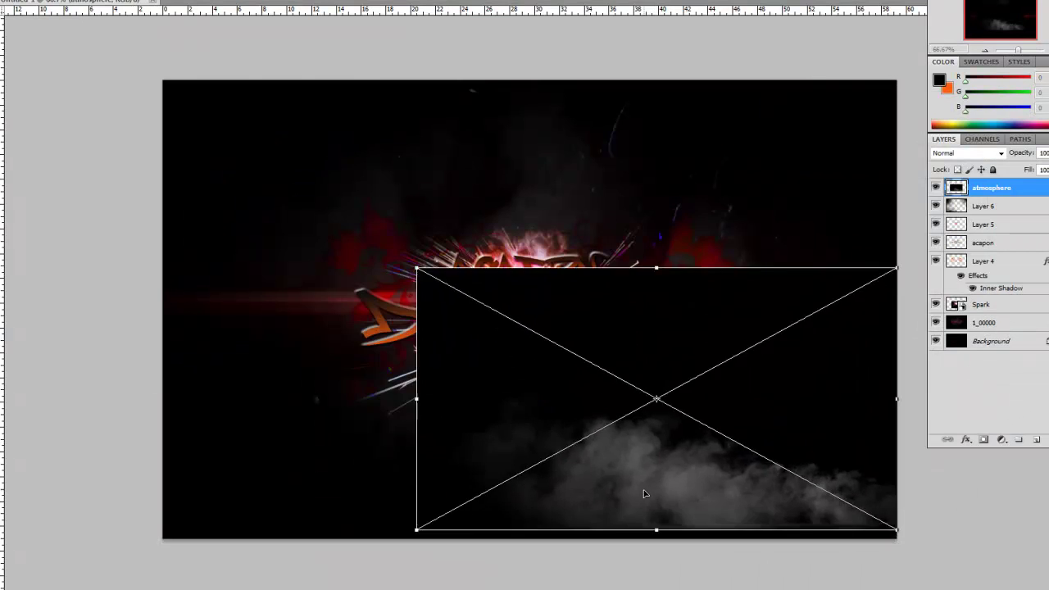
pyautogui.moveTo(417, 258); pyautogui.dragTo(150, 210)
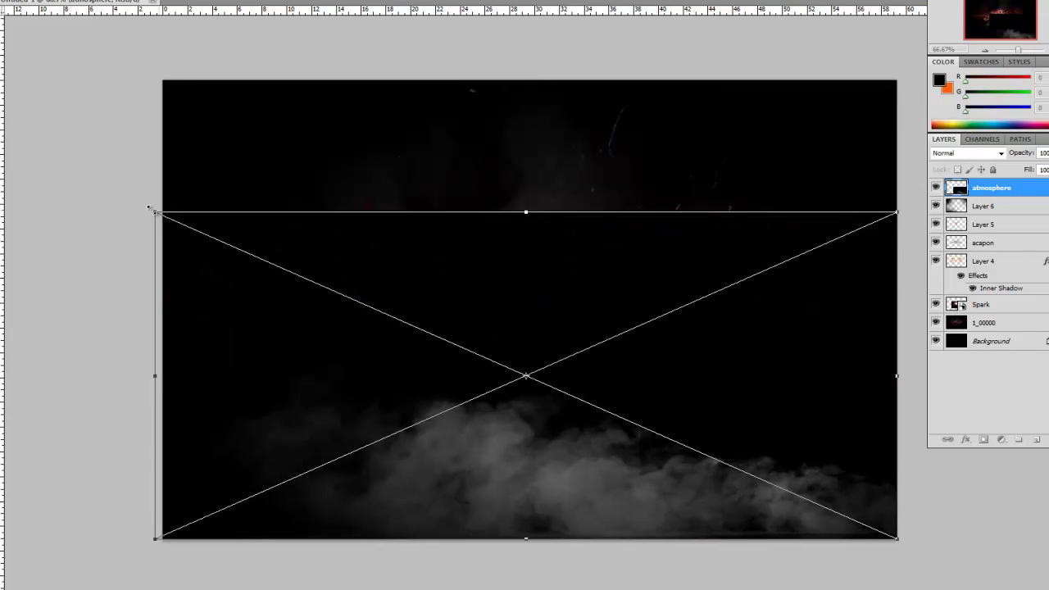
pyautogui.press('Return')
pyautogui.click(967, 153)
# - Set the smoke layer to Color blend mode and compare other blend modes
pyautogui.click(940, 480)
pyautogui.press('Up')
pyautogui.press('Up')
pyautogui.press('Up')
pyautogui.press('Up')
pyautogui.press('Up')
pyautogui.press('Up')
pyautogui.press('Down')
pyautogui.press('Down')
pyautogui.press('Down')
pyautogui.press('Down')
pyautogui.press('Down')
# - Scale and reposition the smoke into a horizontal band over the logo text
pyautogui.hotkey('ctrl', 't')
pyautogui.moveTo(163, 211); pyautogui.dragTo(281, 262)
pyautogui.moveTo(431, 353)
pyautogui.mouseDown()
pyautogui.moveTo(441, 359)
pyautogui.moveTo(257, 354)
pyautogui.mouseUp()
pyautogui.moveTo(1012, 194); pyautogui.dragTo(1015, 213)
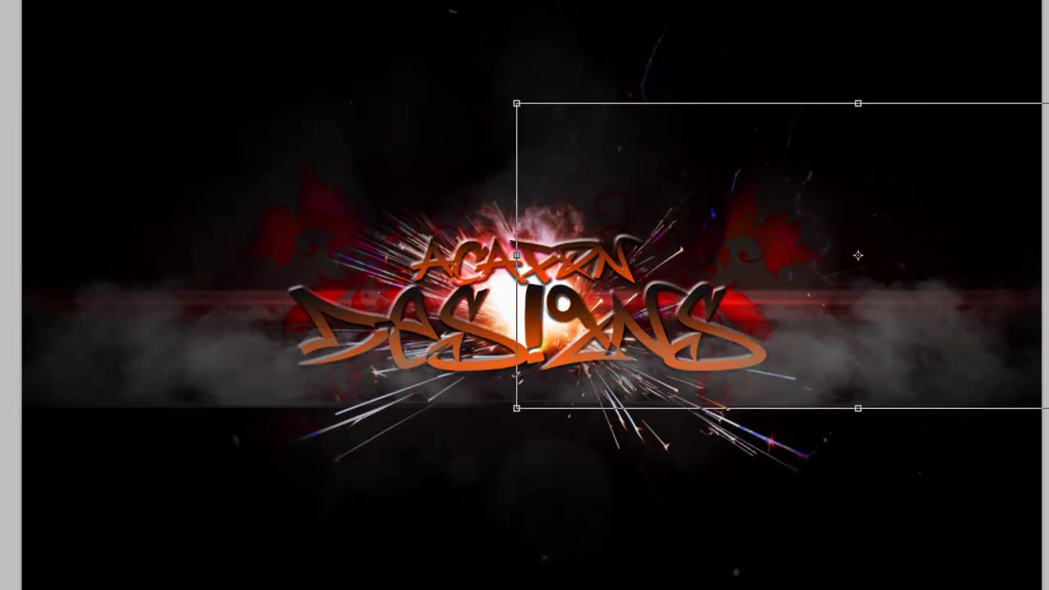
pyautogui.press('Return')
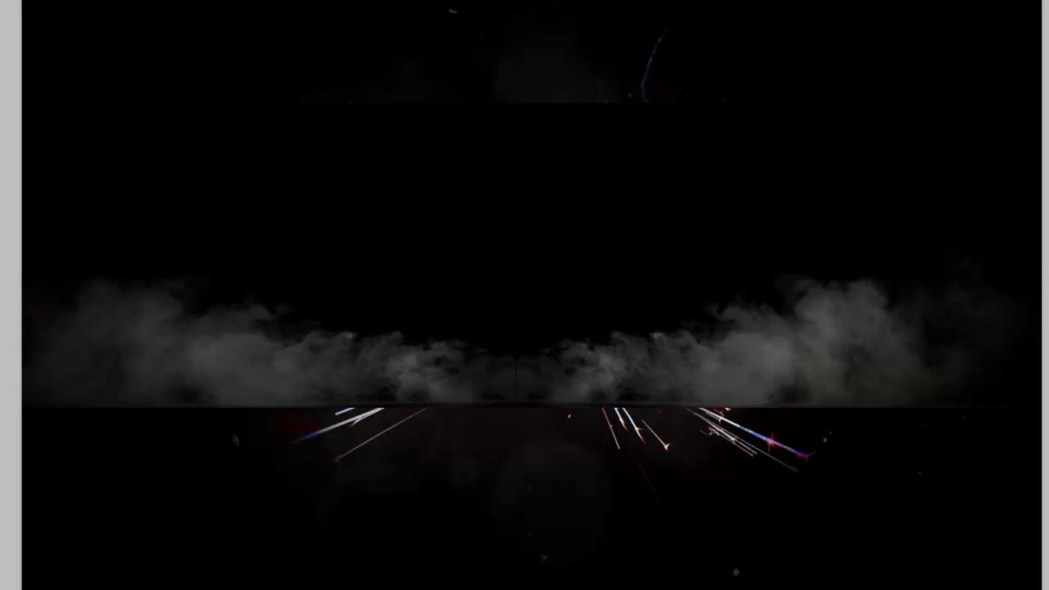
# - Paint black over the smoke band and the red glow right of DESIGNS to fade them
pyautogui.moveTo(37, 459)
pyautogui.mouseDown()
pyautogui.moveTo(112, 468)
pyautogui.moveTo(534, 459)
pyautogui.moveTo(468, 391)
pyautogui.moveTo(654, 411)
pyautogui.moveTo(994, 480)
pyautogui.mouseUp()
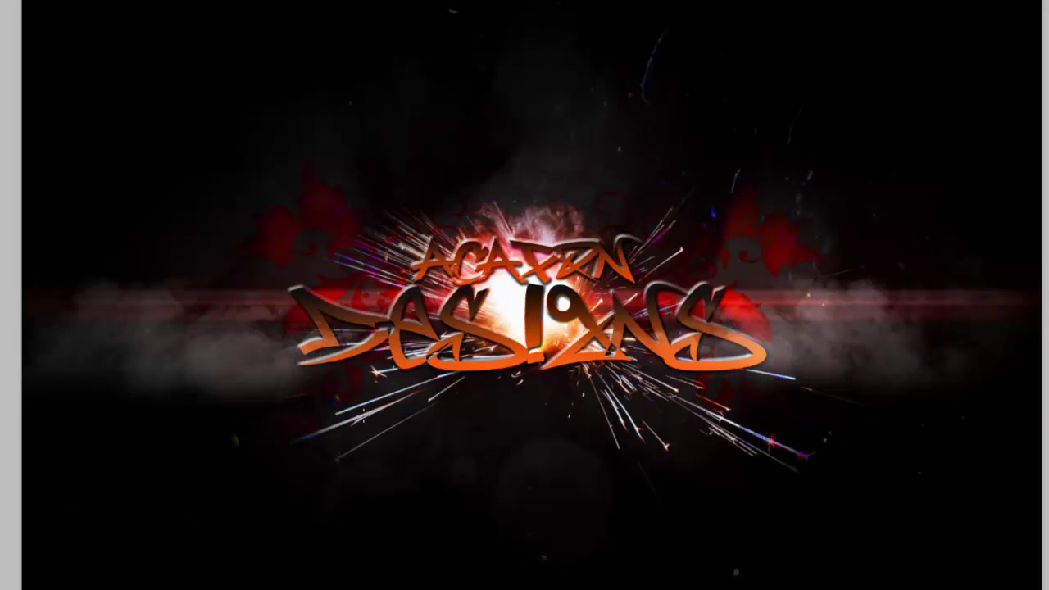
pyautogui.moveTo(241, 456); pyautogui.dragTo(257, 443)
pyautogui.moveTo(682, 418); pyautogui.dragTo(898, 438)
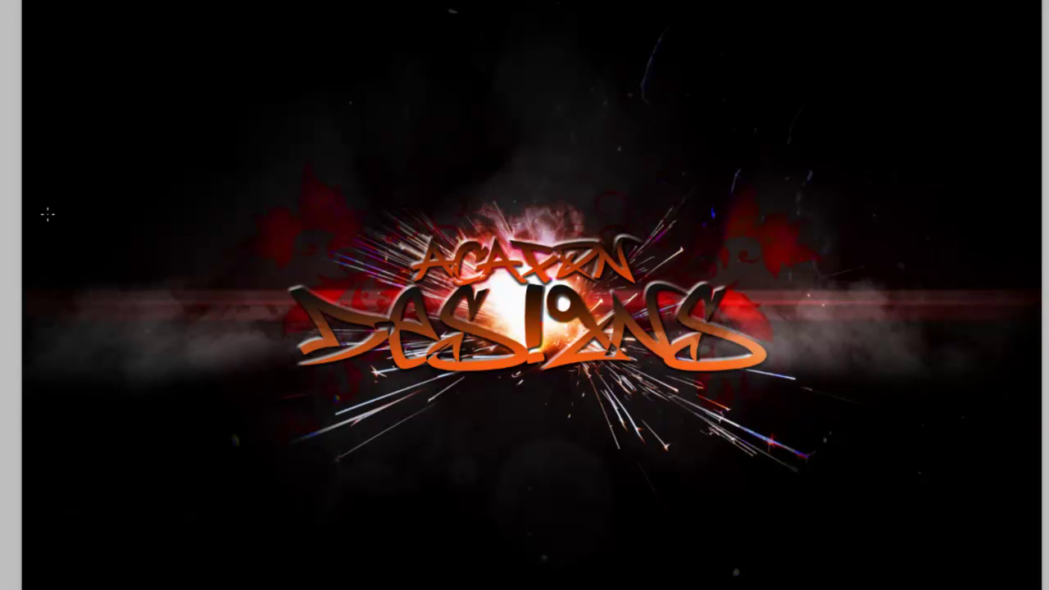
pyautogui.moveTo(737, 320); pyautogui.dragTo(788, 258)
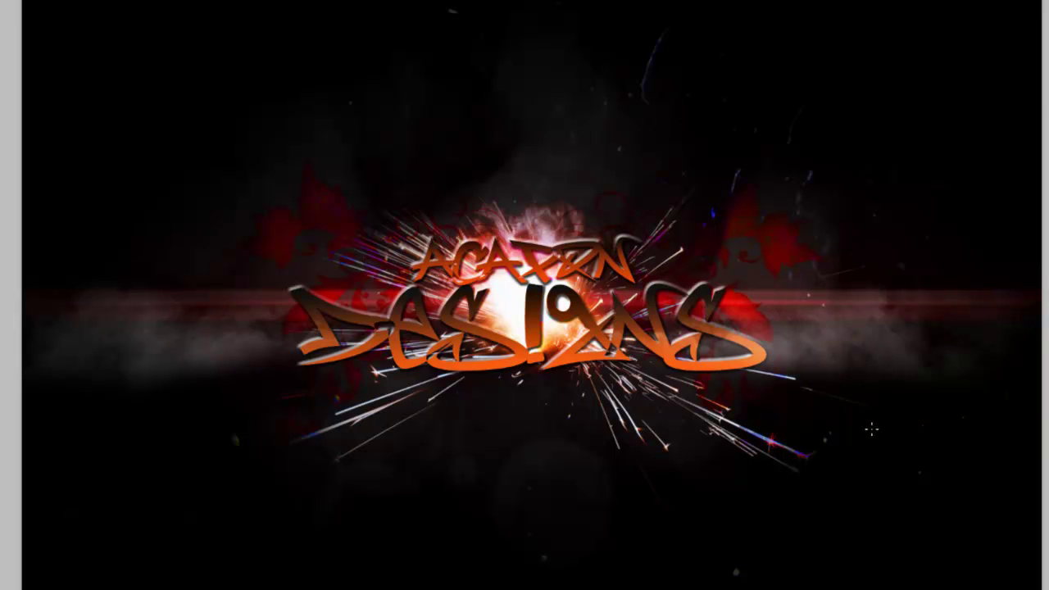
pyautogui.moveTo(871, 429); pyautogui.dragTo(770, 430)
pyautogui.moveTo(238, 427); pyautogui.dragTo(81, 427)
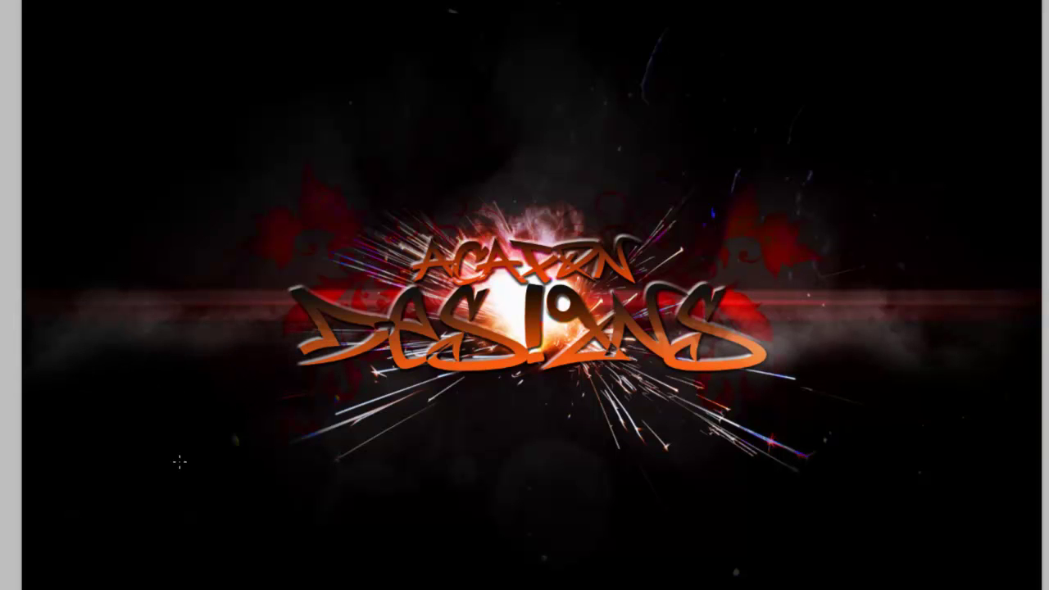
pyautogui.moveTo(905, 344); pyautogui.dragTo(807, 340)
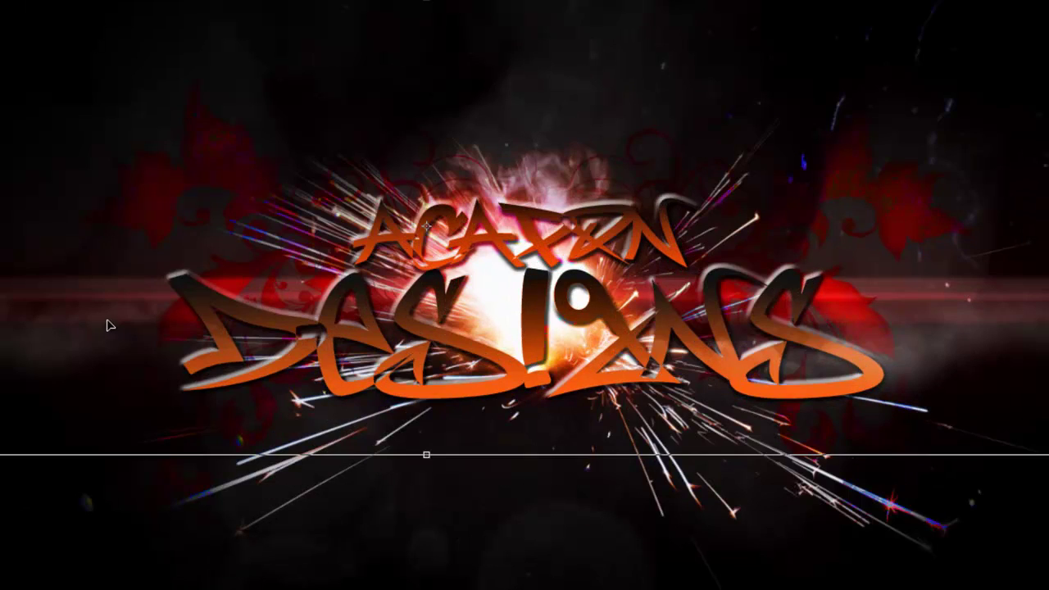
# - Narrow the artwork slightly by pulling its left edge inward with Free Transform
pyautogui.hotkey('ctrl', '-')
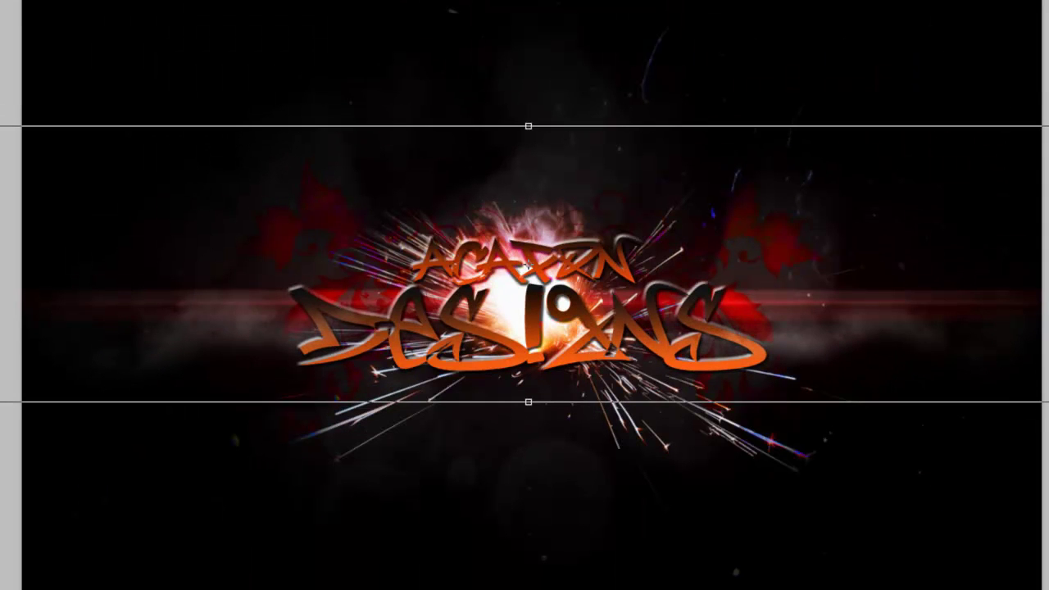
pyautogui.press('Return')
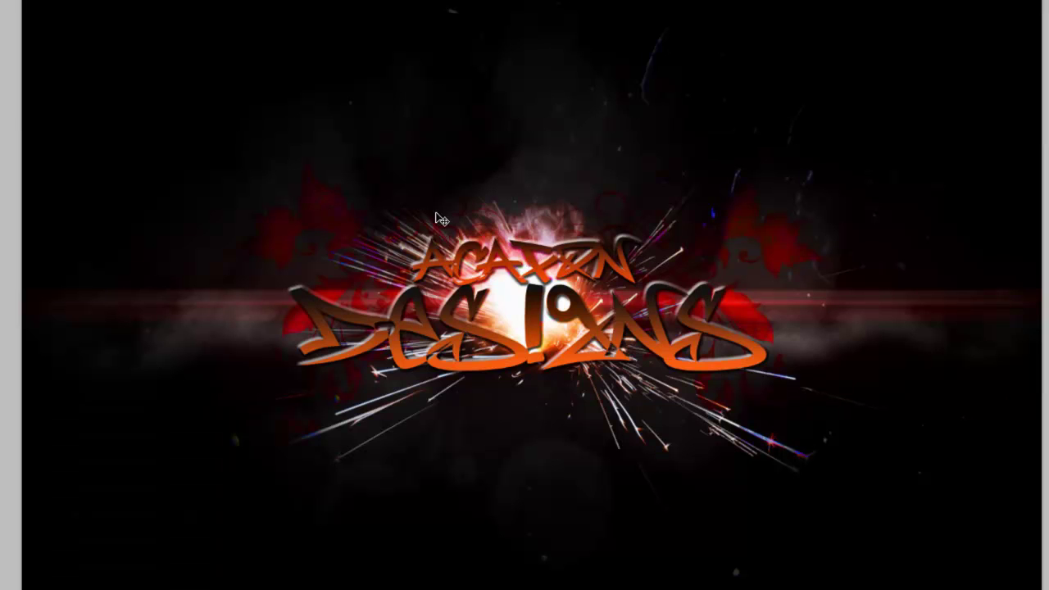
pyautogui.hotkey('ctrl', 't')
pyautogui.moveTo(29, 315)
pyautogui.mouseDown()
pyautogui.moveTo(39, 316)
pyautogui.moveTo(28, 315)
pyautogui.mouseUp()
pyautogui.press('Return')
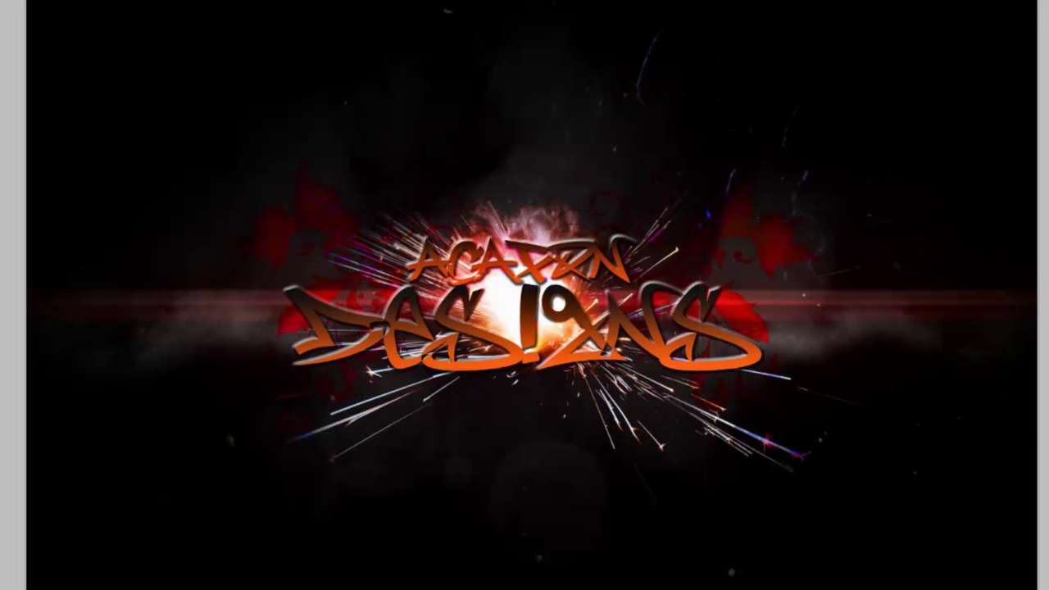
pyautogui.hotkey('ctrl', 't')
pyautogui.moveTo(27, 315); pyautogui.dragTo(31, 315)
pyautogui.press('Return')
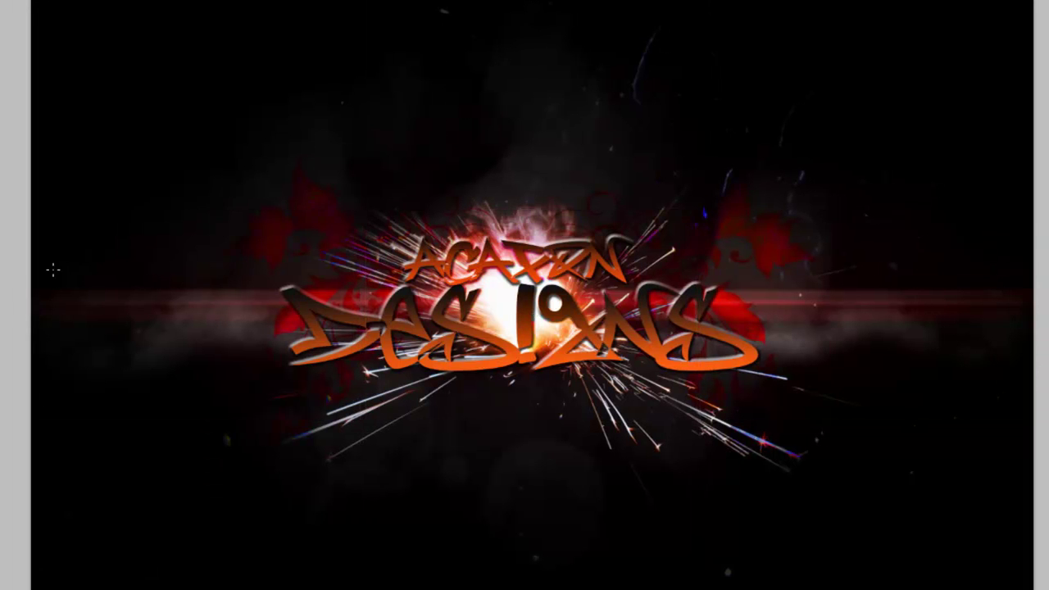
pyautogui.click(29, 10)
# - Save the artwork as JPEG 'Acapon' on the Desktop
pyautogui.click(95, 180)
pyautogui.click(524, 305)
pyautogui.click(396, 157)
pyautogui.write('Acapon Designs')
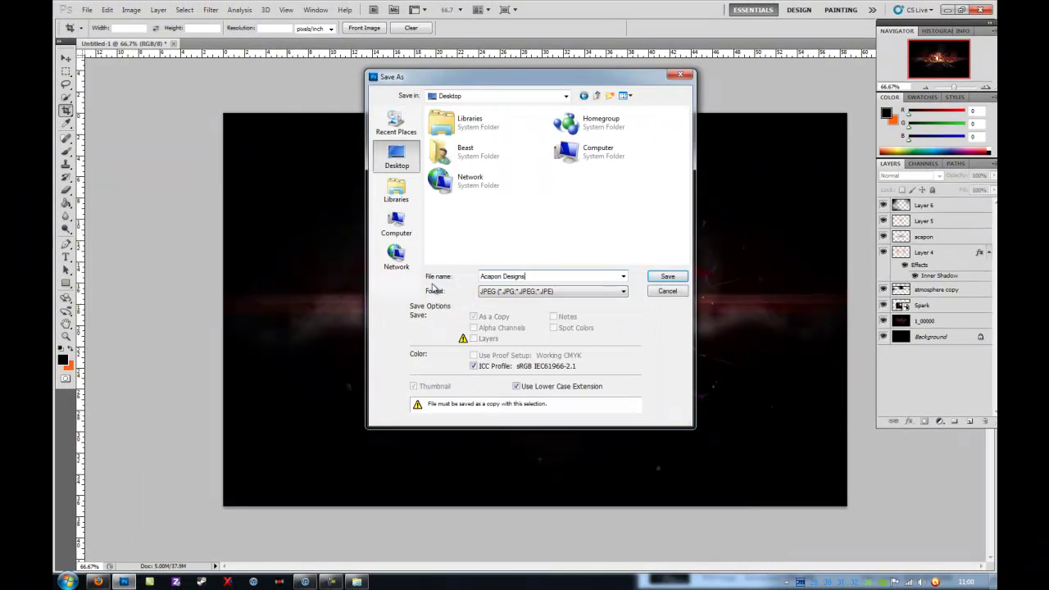
pyautogui.press('Return')
# - Save a layered PSD copy of the artwork in Documents
pyautogui.click(29, 10)
pyautogui.click(123, 181)
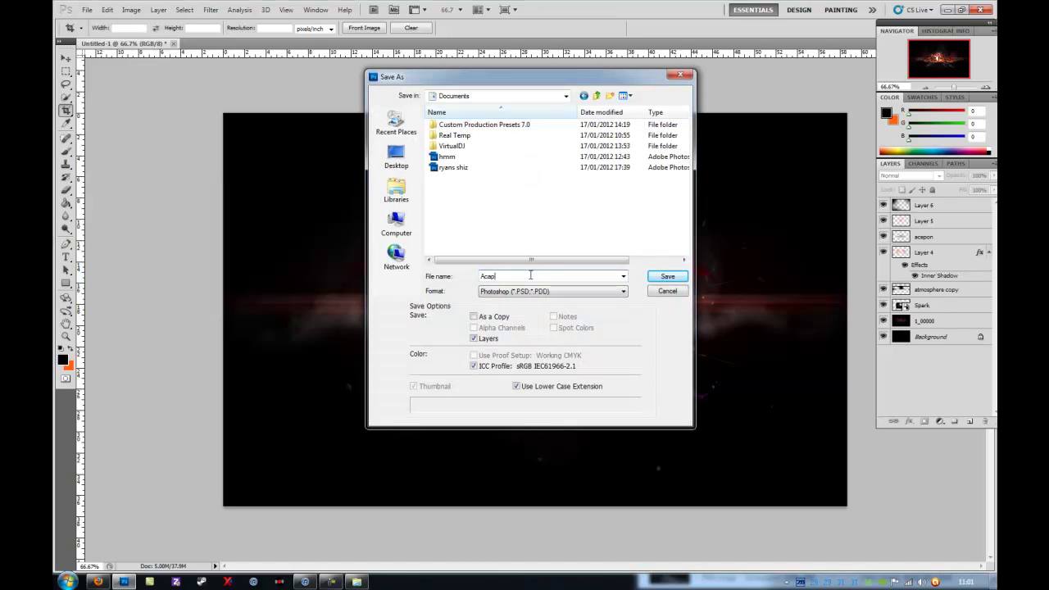
pyautogui.click(668, 276)
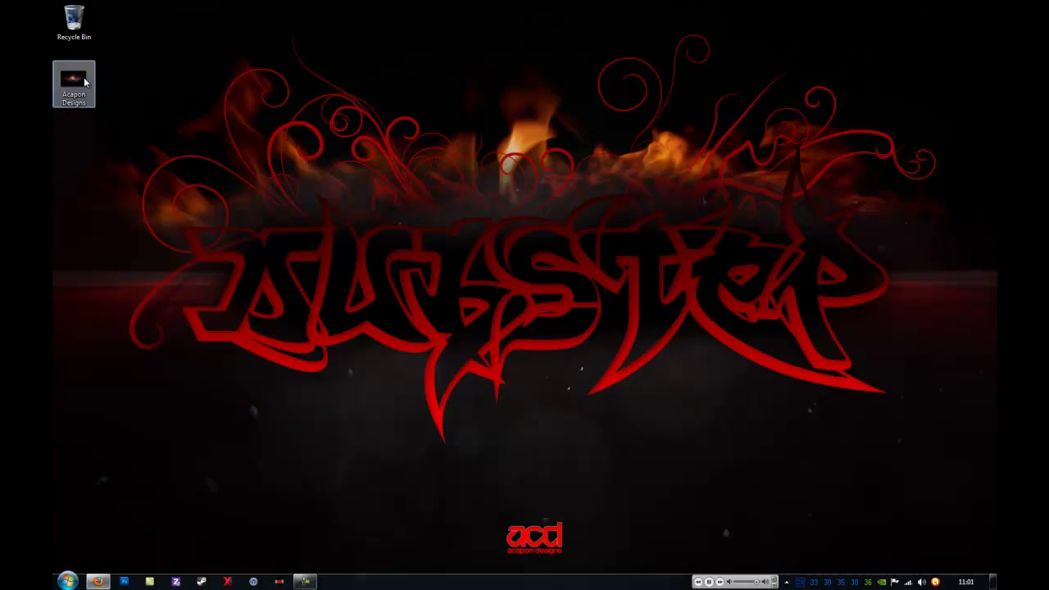
# - Set the Acapon JPEG as wallpaper, then play it full-screen in Windows Photo Viewer
pyautogui.rightClick(85, 79)
pyautogui.click(101, 100)
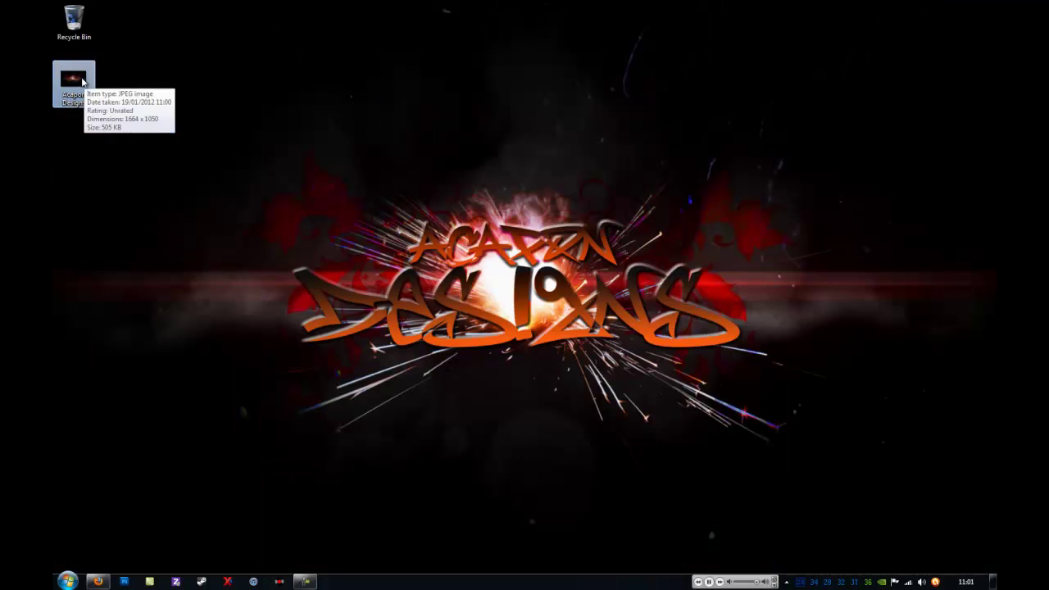
pyautogui.doubleClick(85, 80)
pyautogui.click(441, 557)
pyautogui.scroll(2, 440, 557)
pyautogui.click(524, 558)
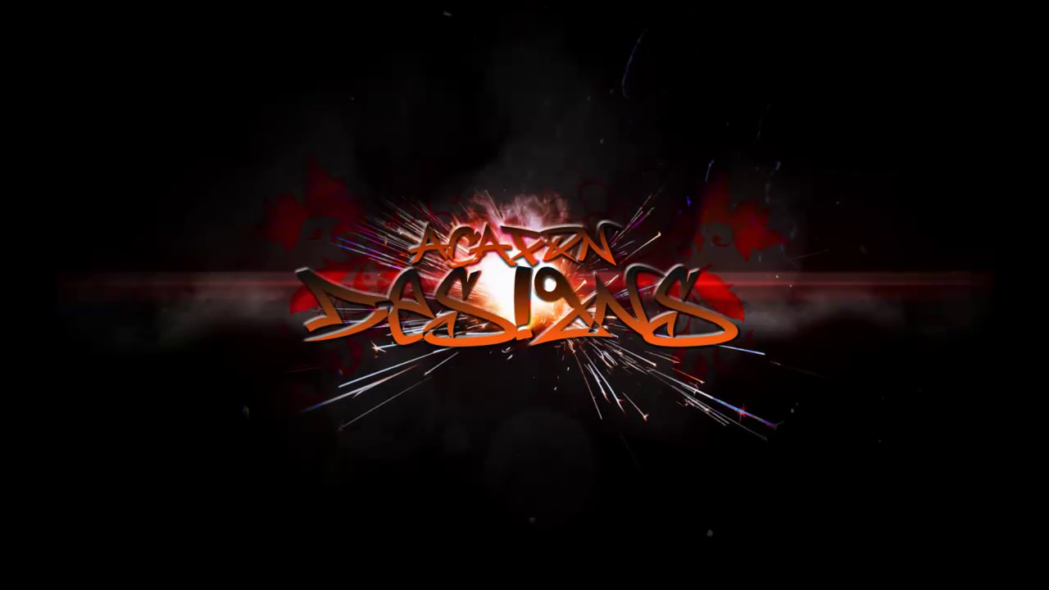